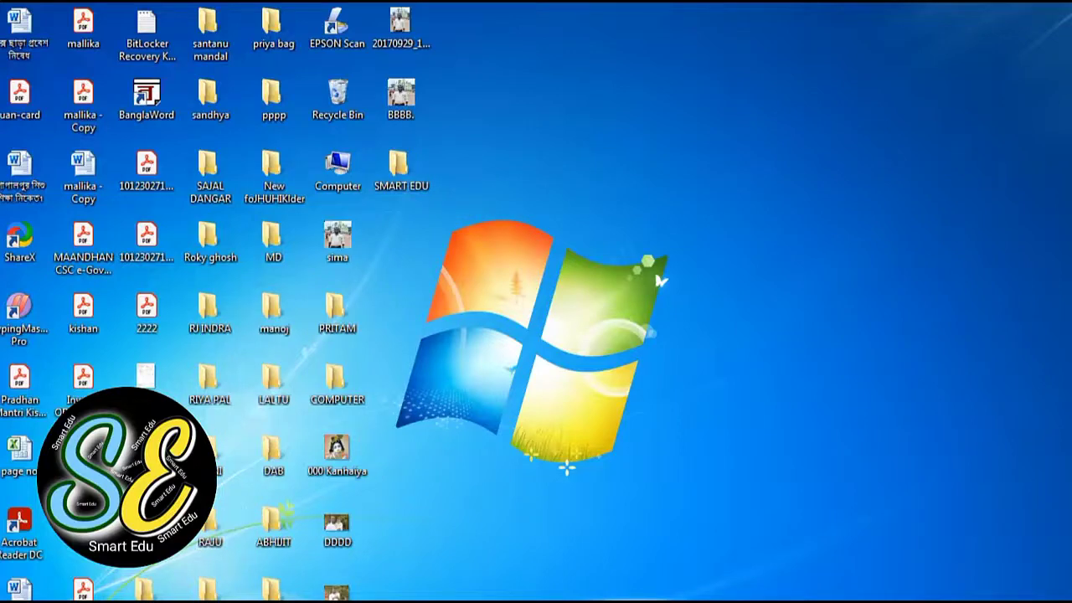
Step: Change the SMART EDU desktop folder's icon to the red power symbol from SHELL32.dll and apply the change
drag(448, 296, 419, 270)
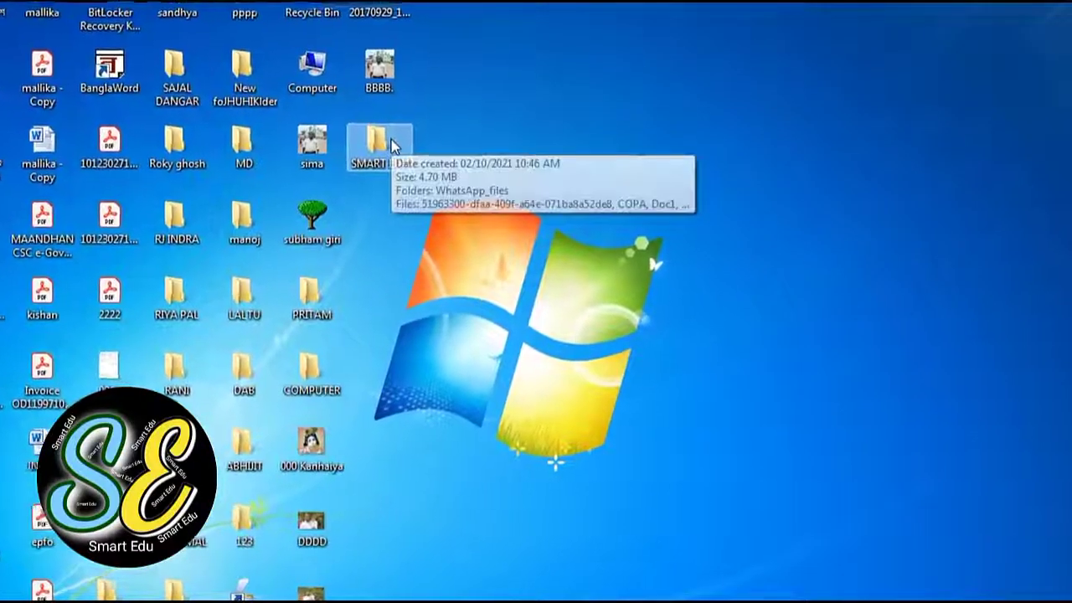
right_click(387, 143)
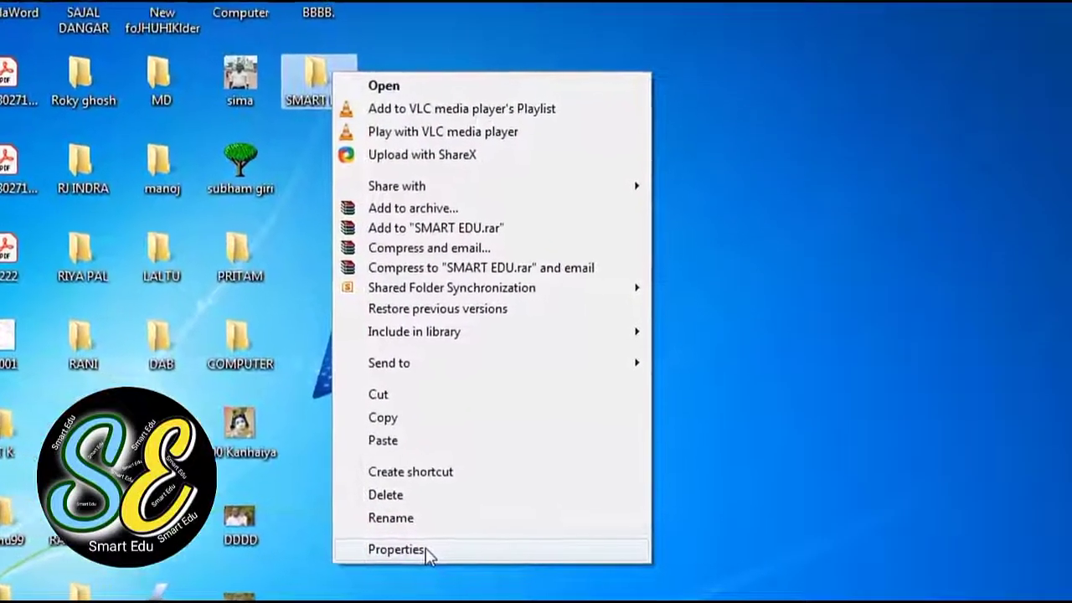
click(417, 549)
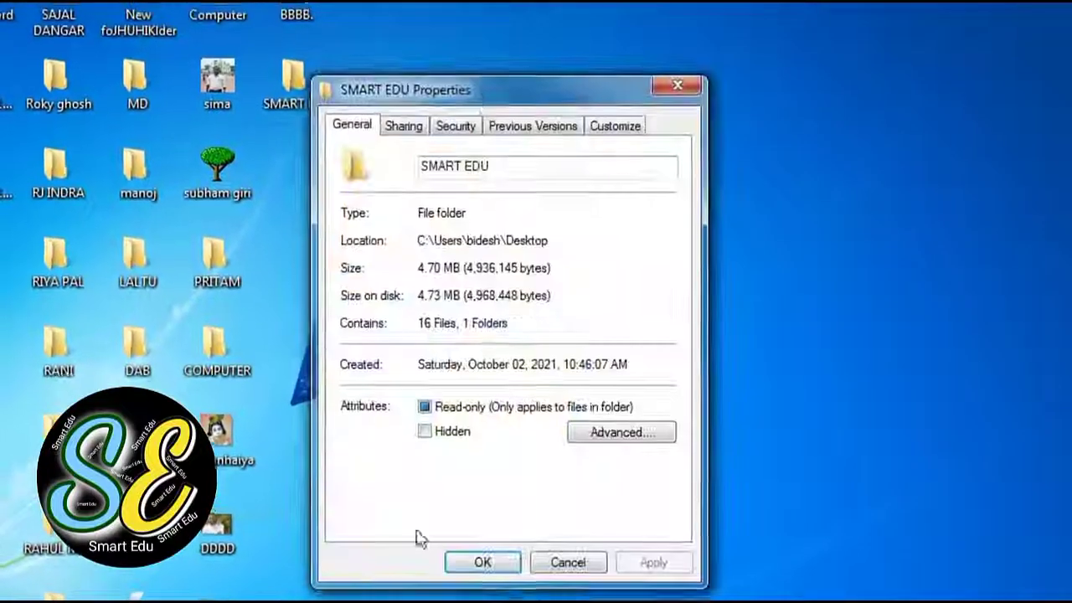
drag(486, 109, 512, 11)
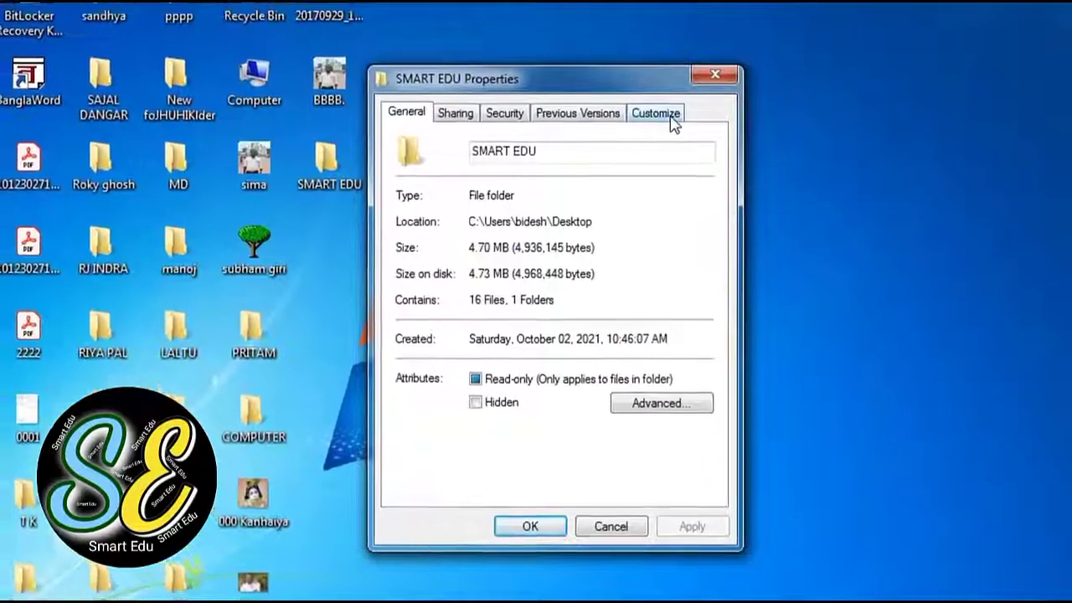
click(675, 126)
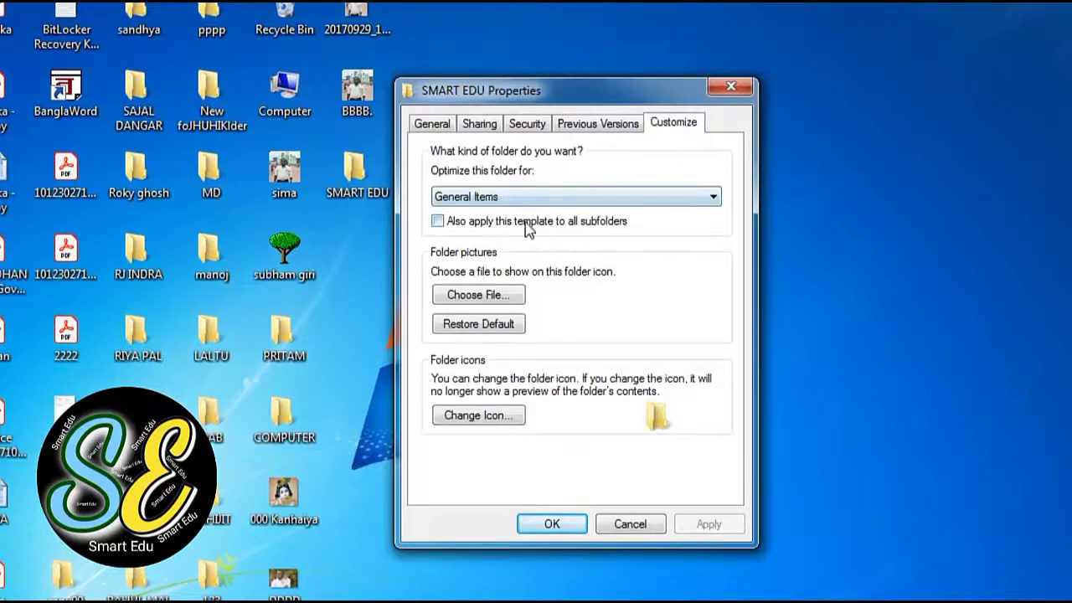
click(478, 416)
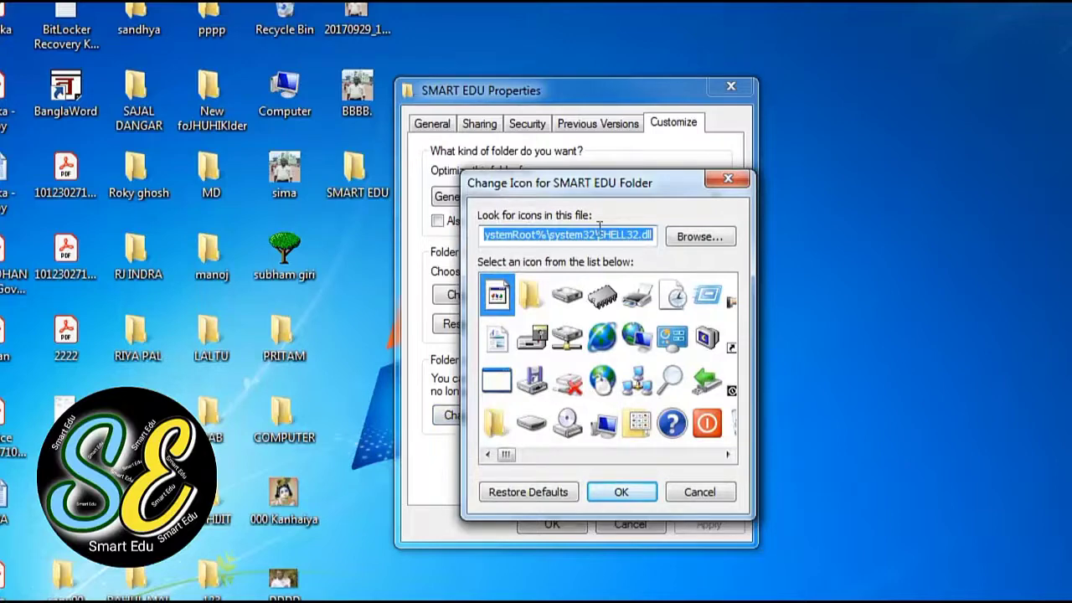
drag(603, 195, 562, 158)
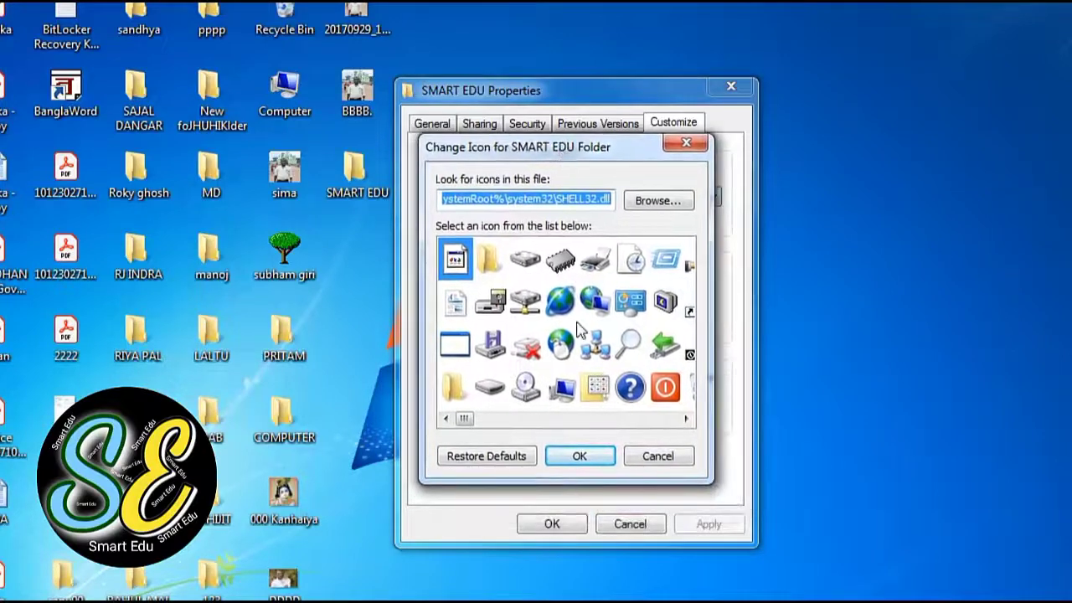
click(666, 390)
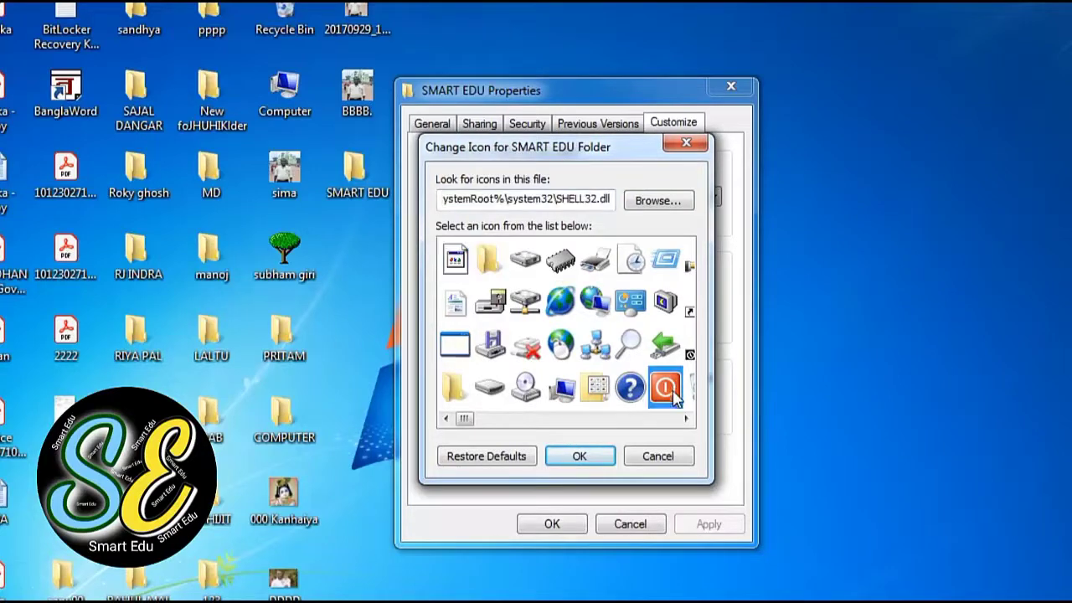
click(581, 459)
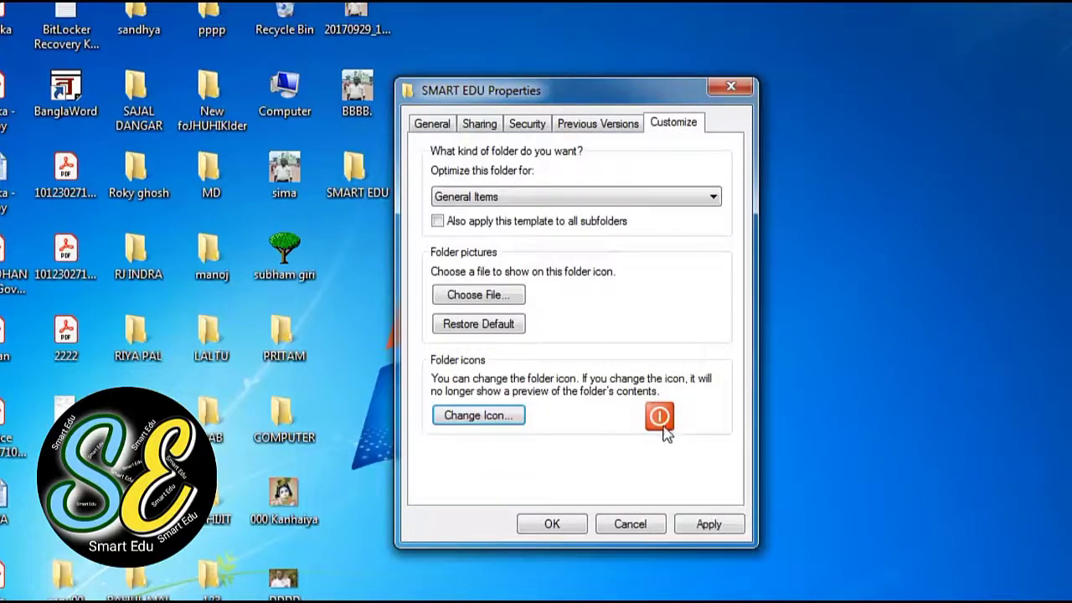
click(709, 524)
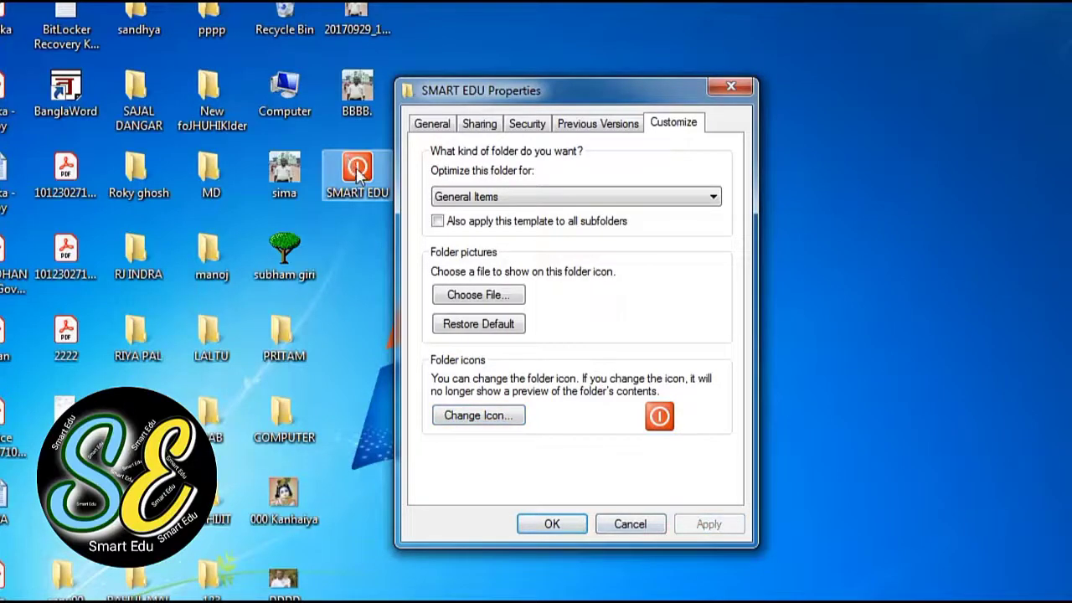
click(551, 523)
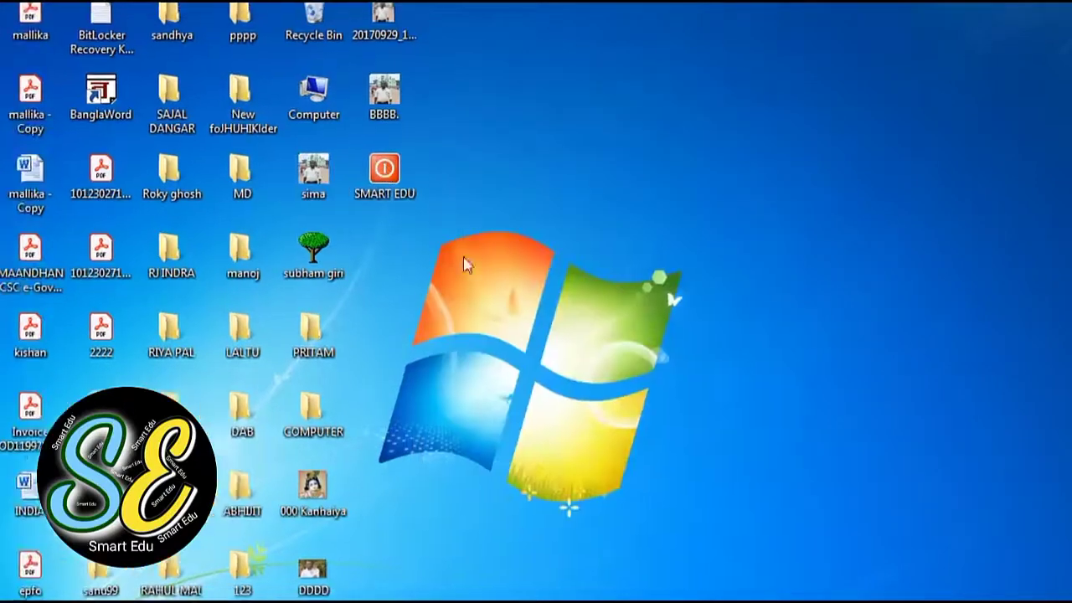
double_click(392, 167)
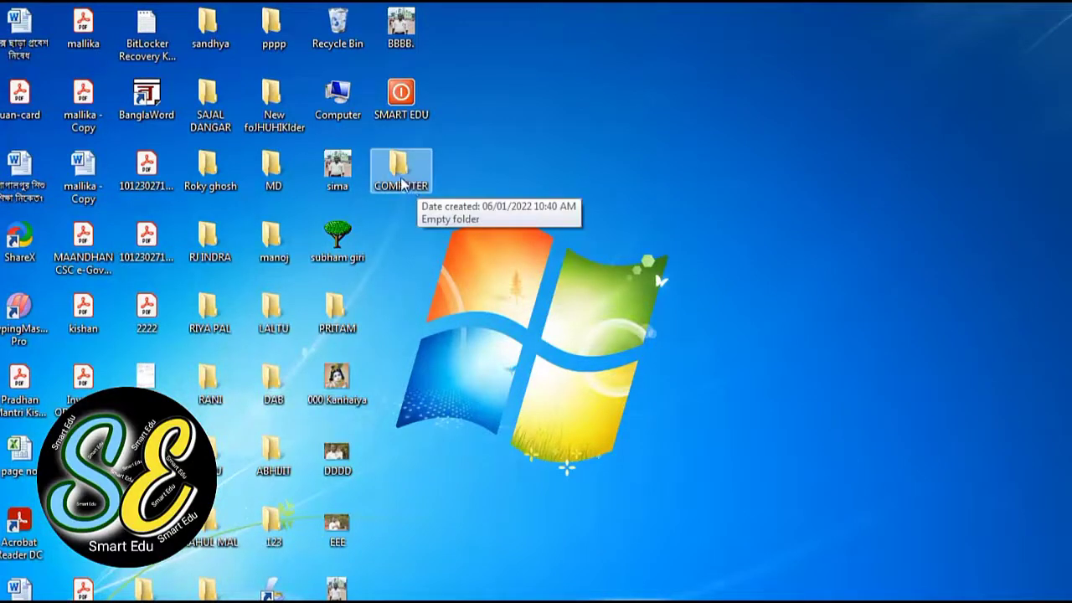
Step: Change the COMPUTER desktop folder's icon to the golden padlock from SHELL32.dll and apply the change
right_click(402, 178)
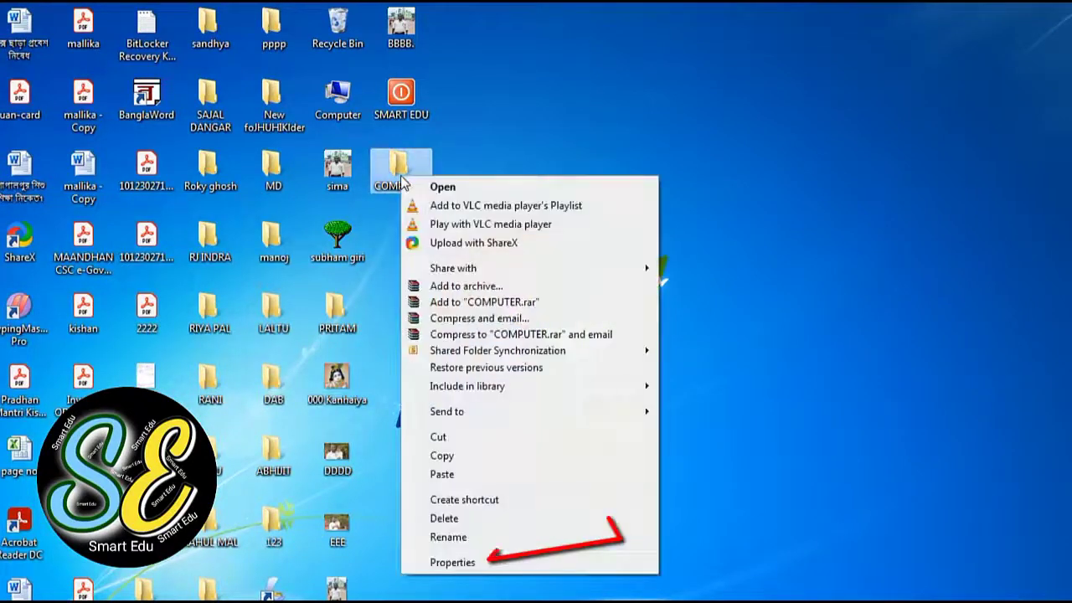
click(488, 563)
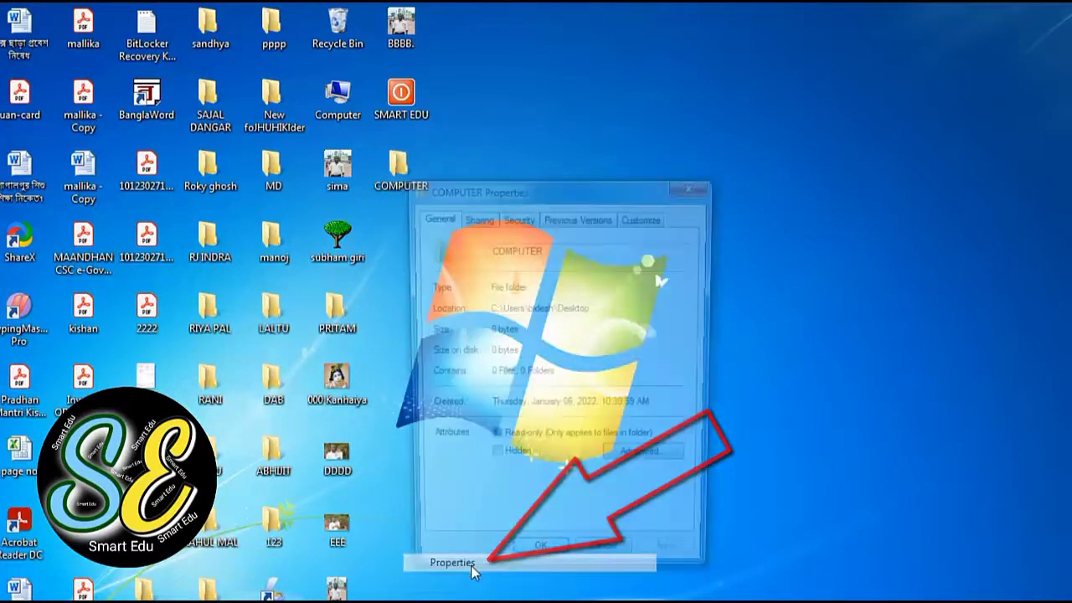
drag(527, 191, 557, 139)
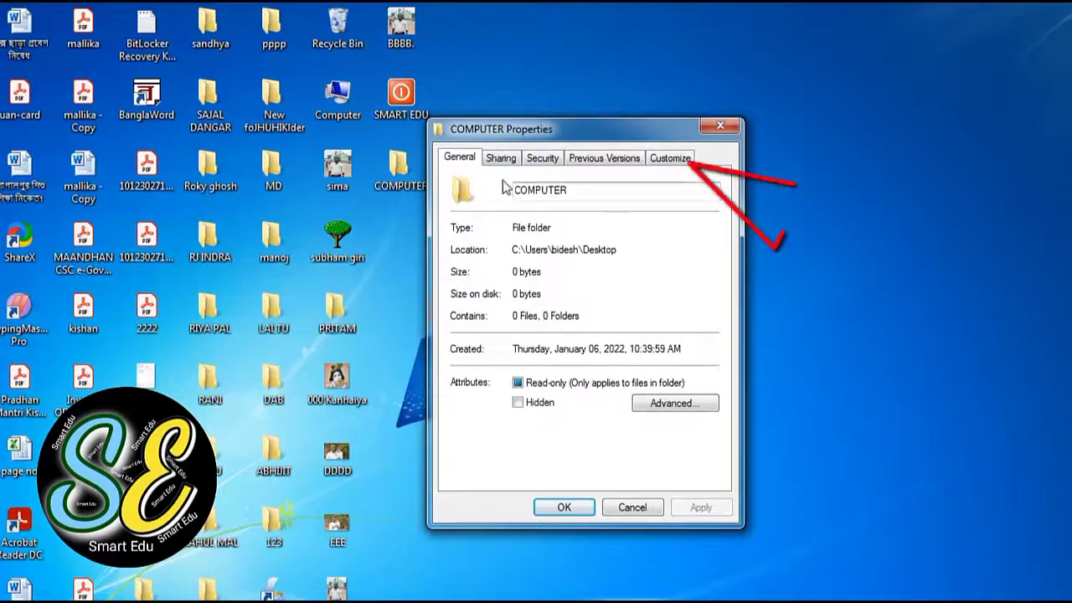
click(675, 159)
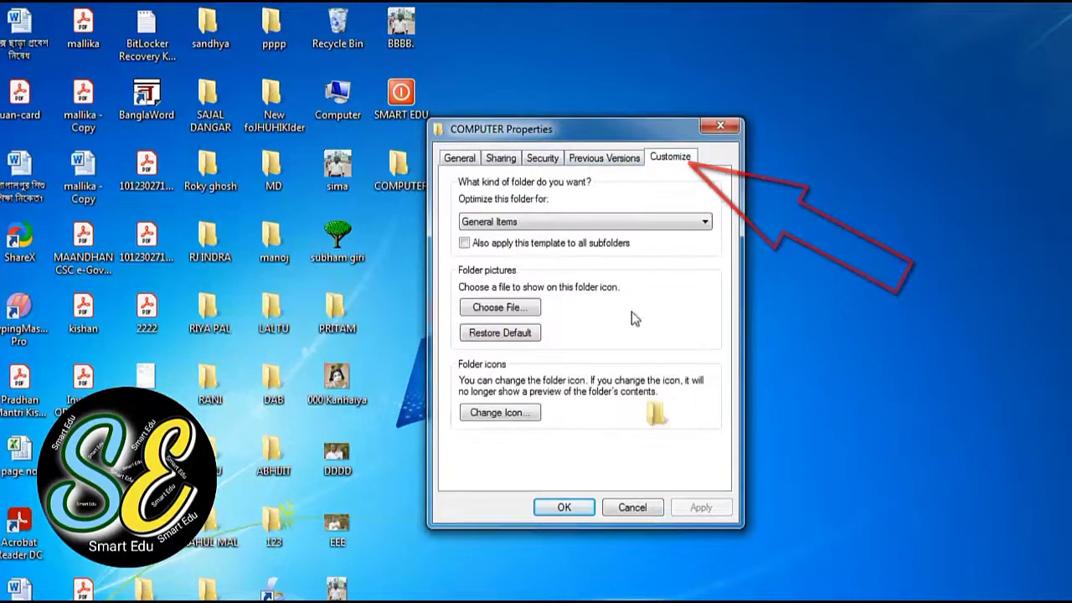
click(519, 421)
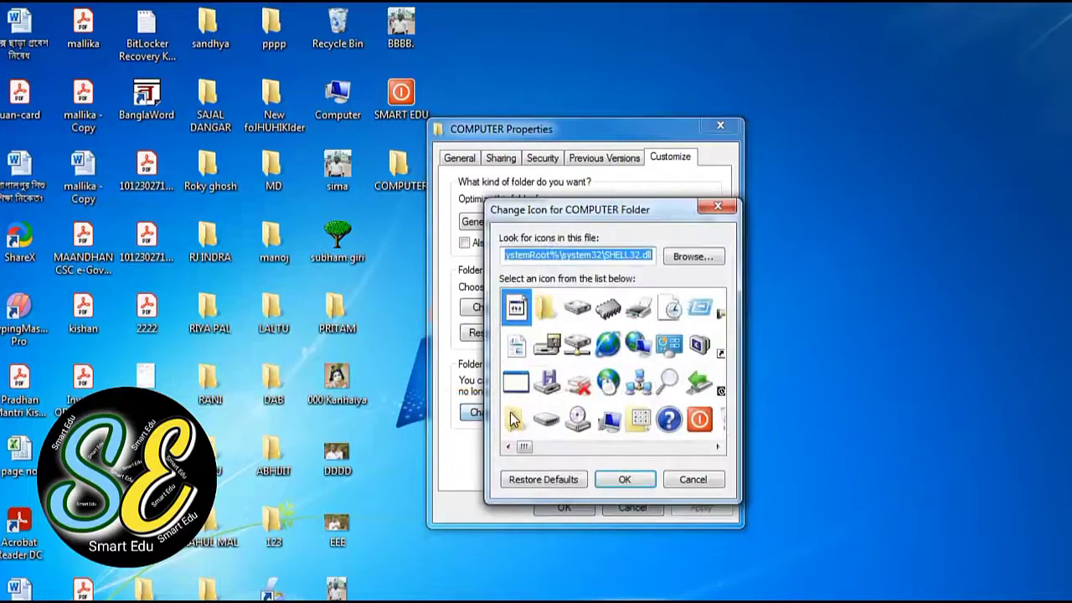
drag(618, 214, 632, 96)
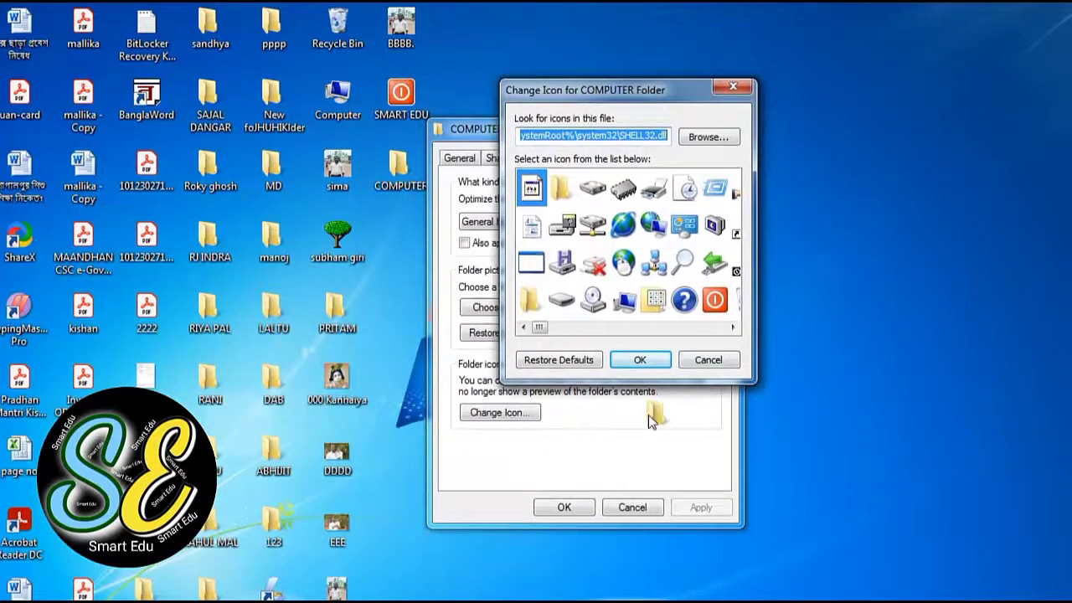
click(734, 327)
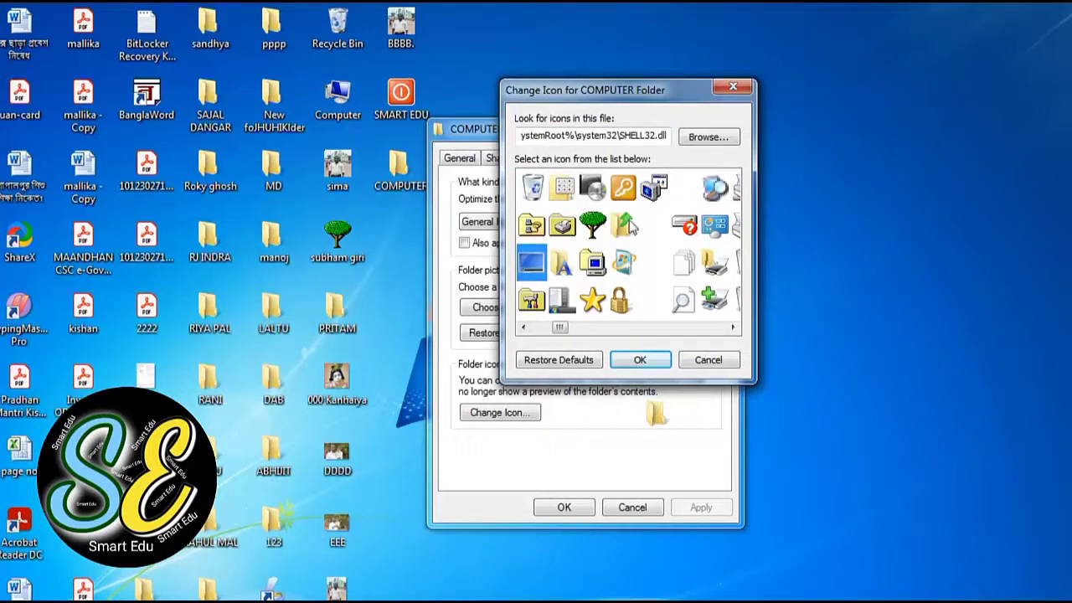
click(620, 304)
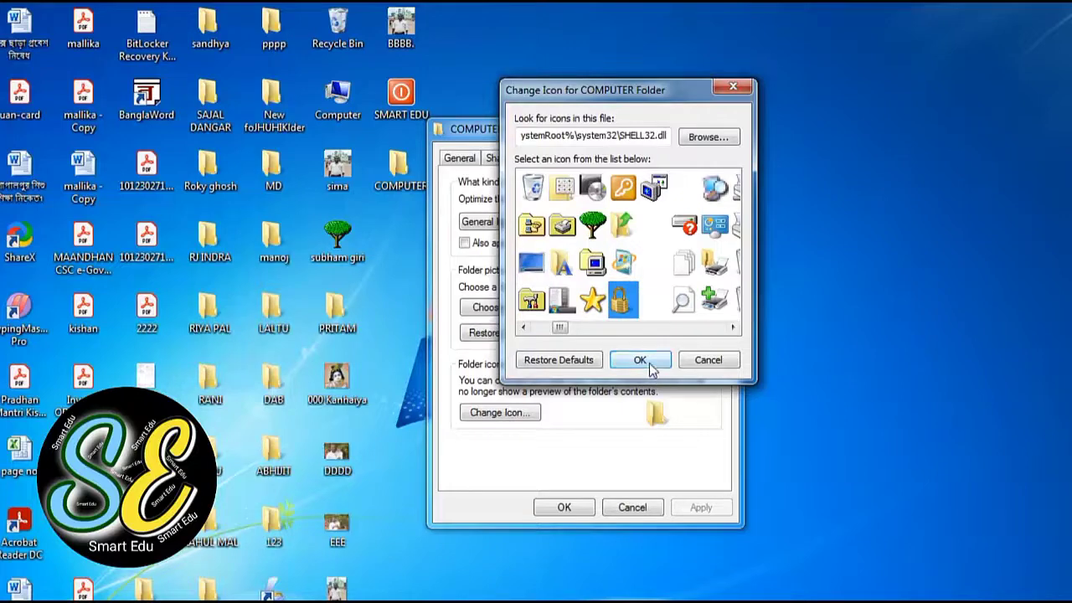
click(640, 360)
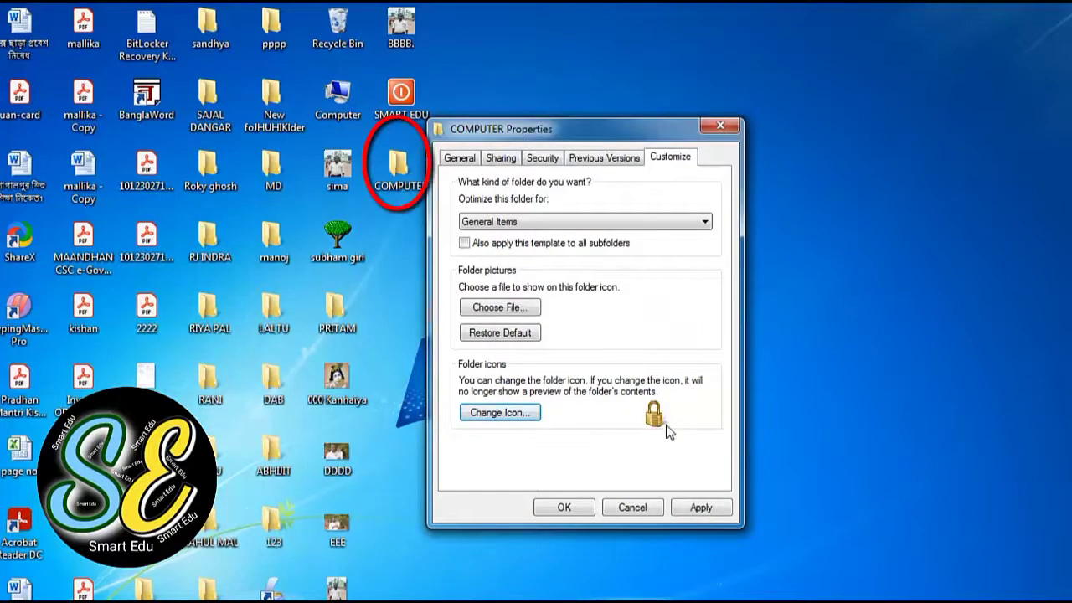
click(701, 511)
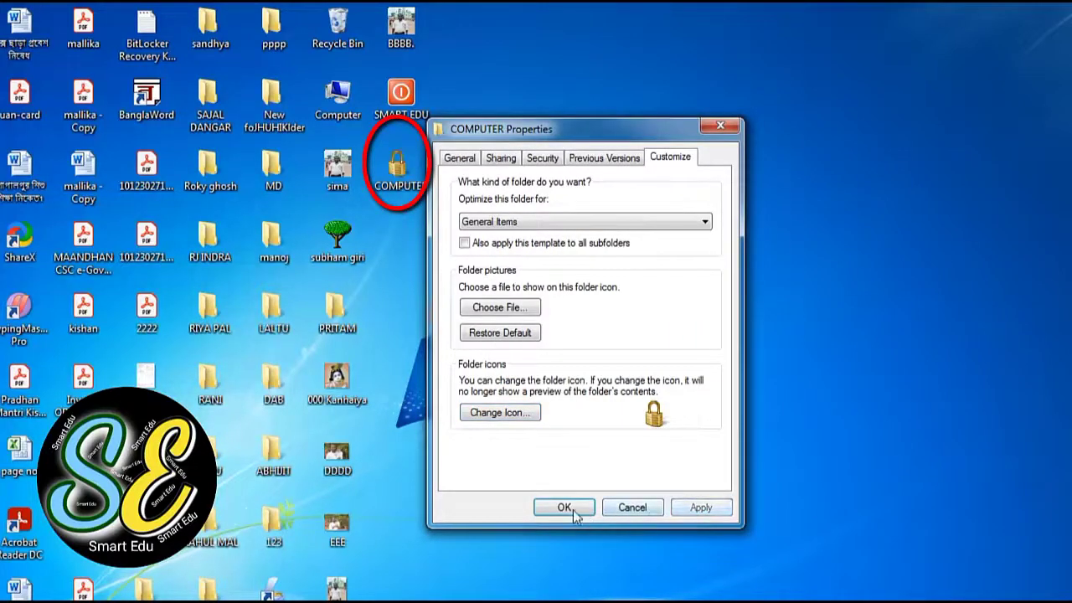
click(564, 507)
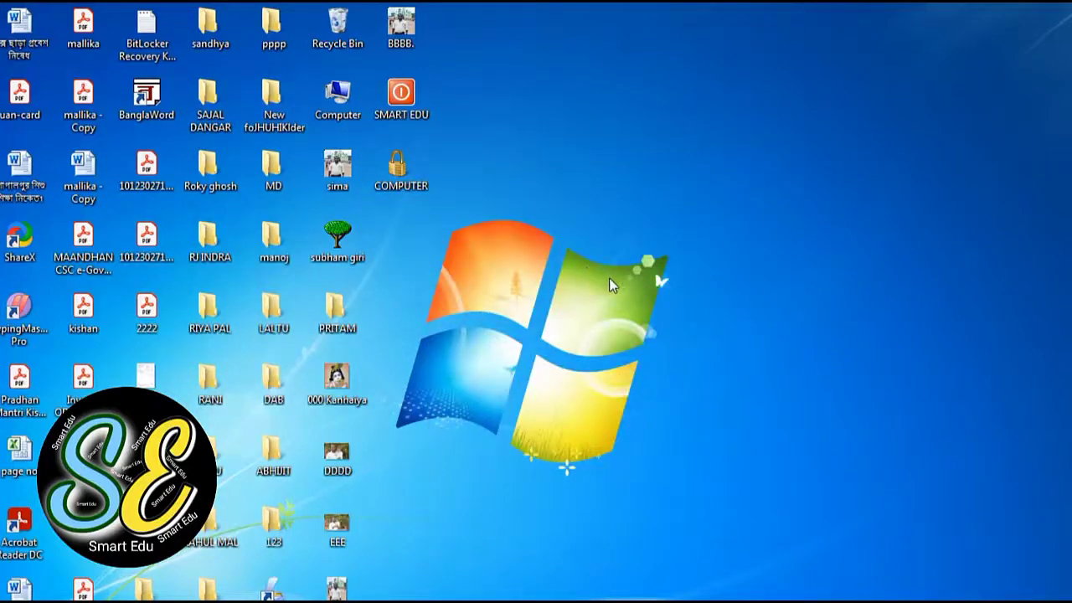
Step: Set the SMART EDU folder's icon back to the plain yellow folder from SHELL32.dll and apply the change
right_click(402, 99)
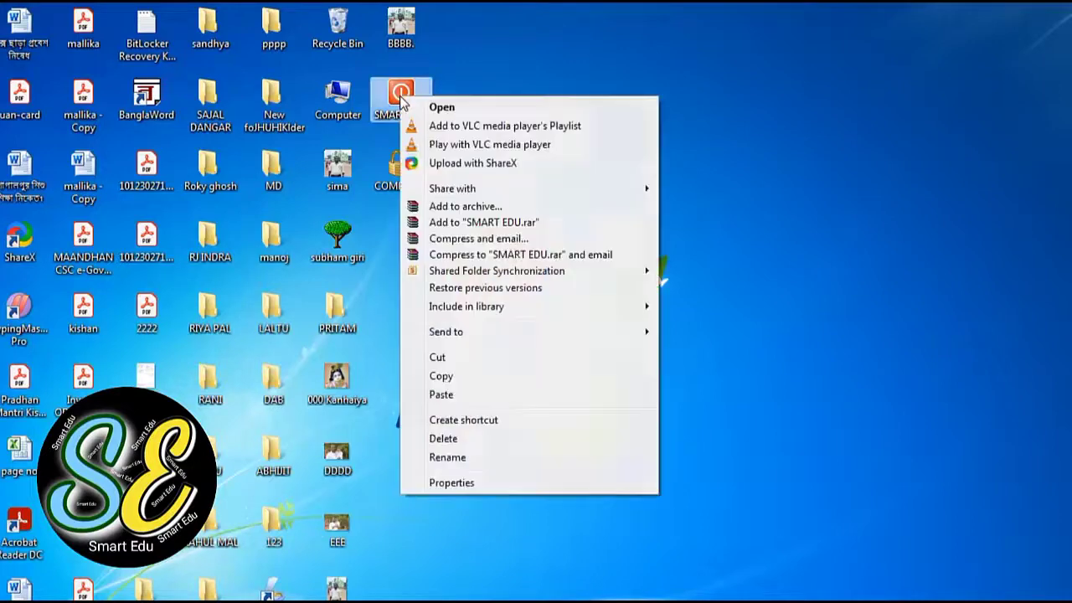
click(454, 483)
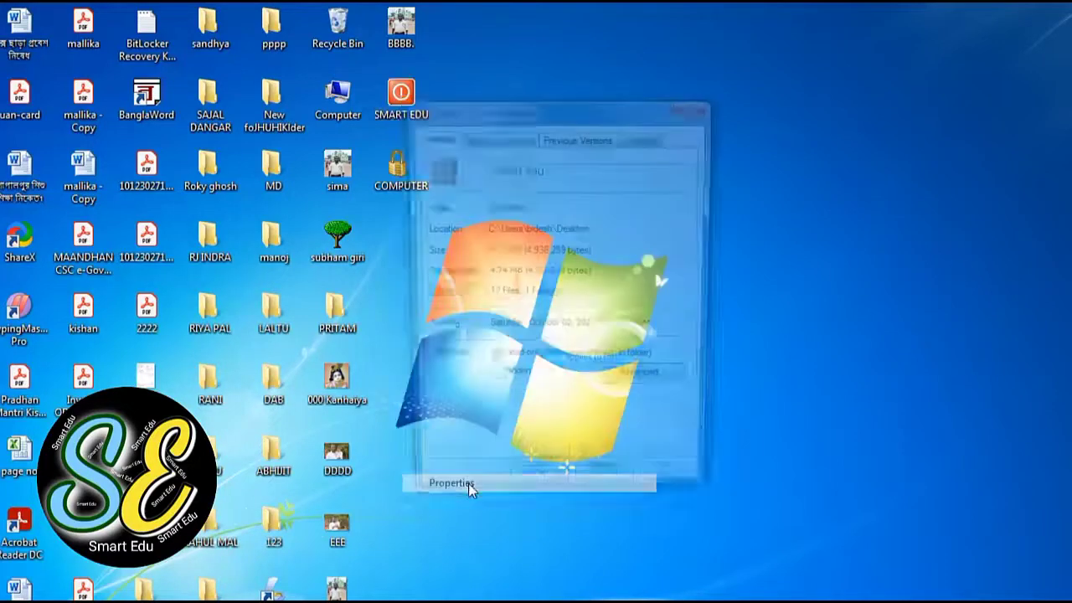
click(645, 138)
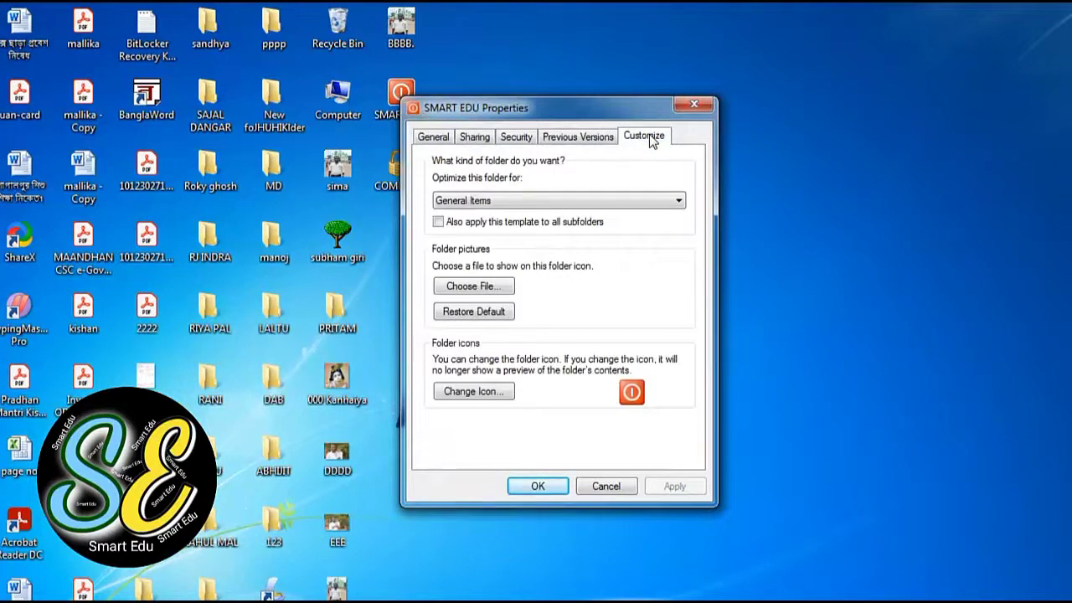
click(470, 392)
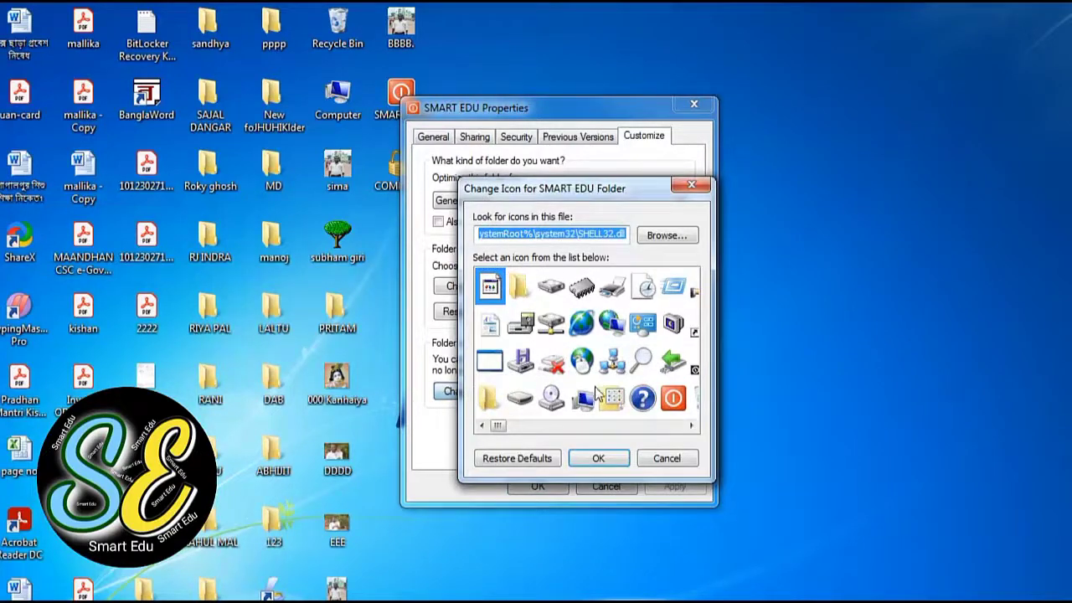
click(489, 402)
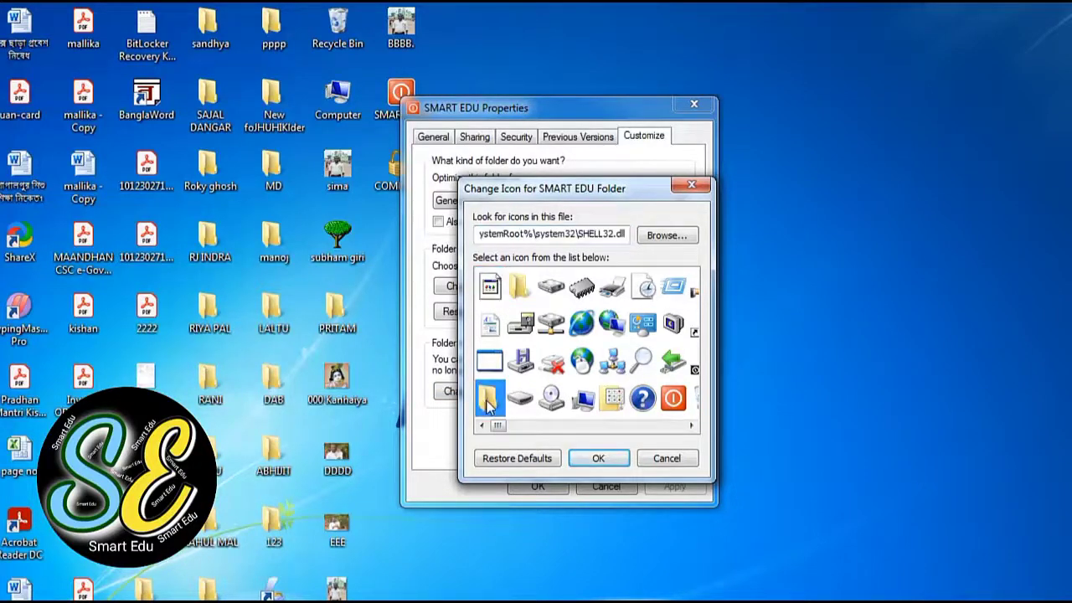
click(591, 460)
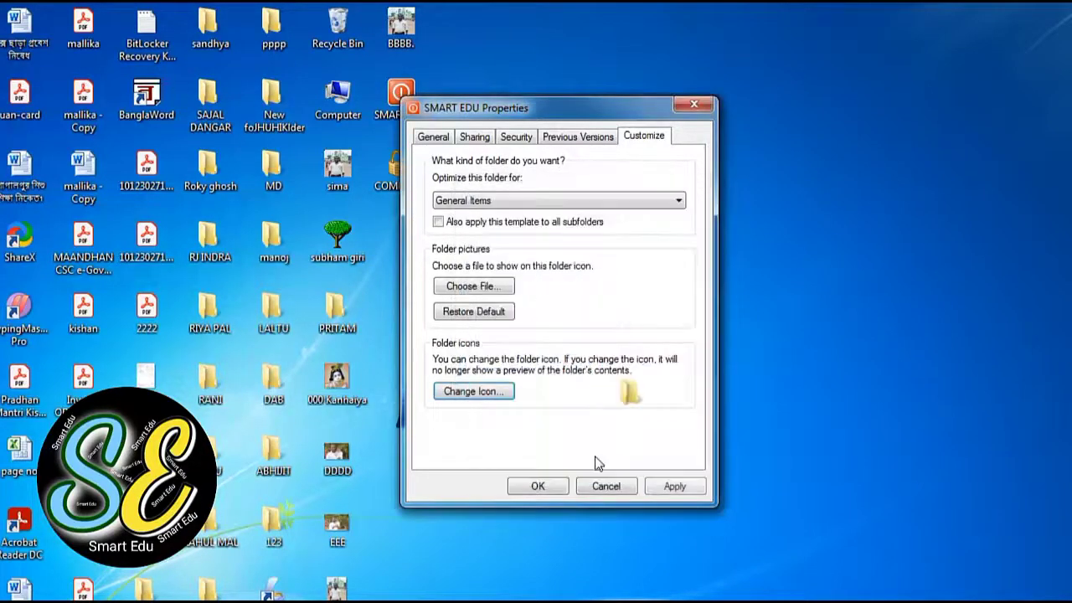
click(673, 487)
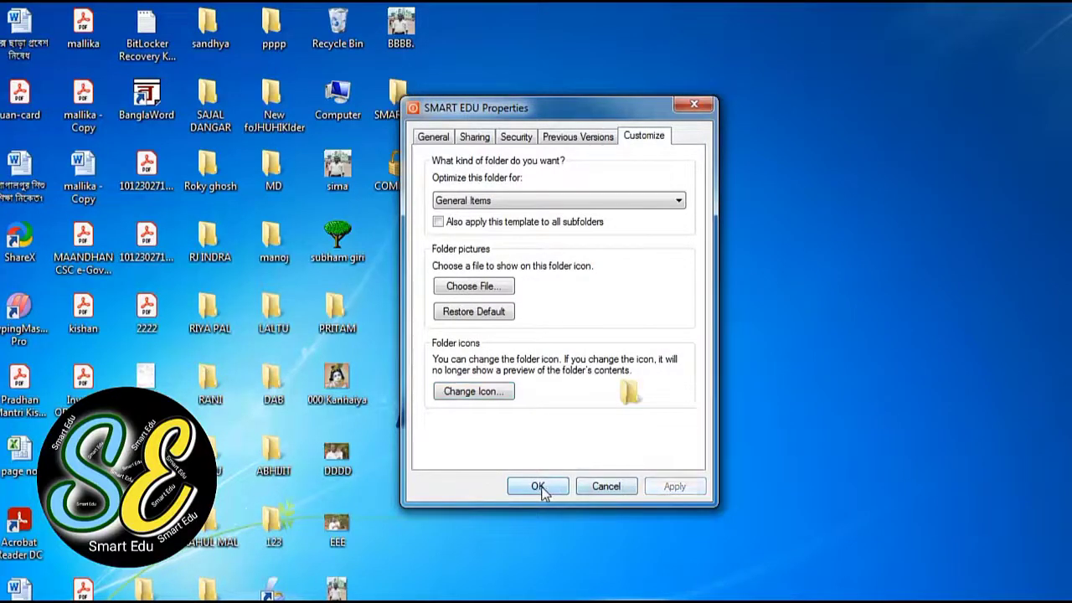
drag(564, 120, 646, 100)
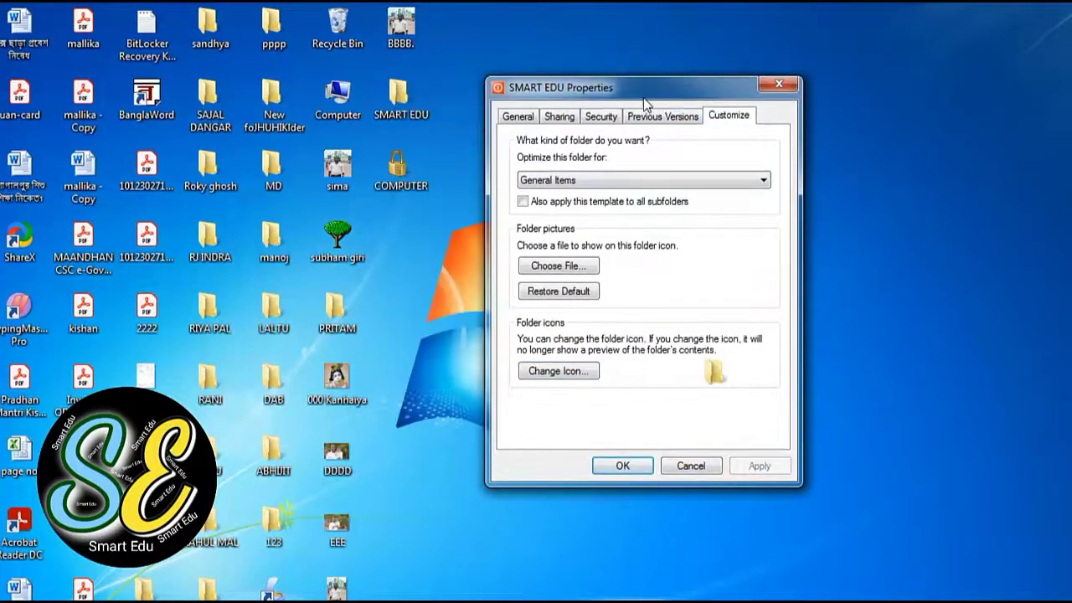
click(628, 461)
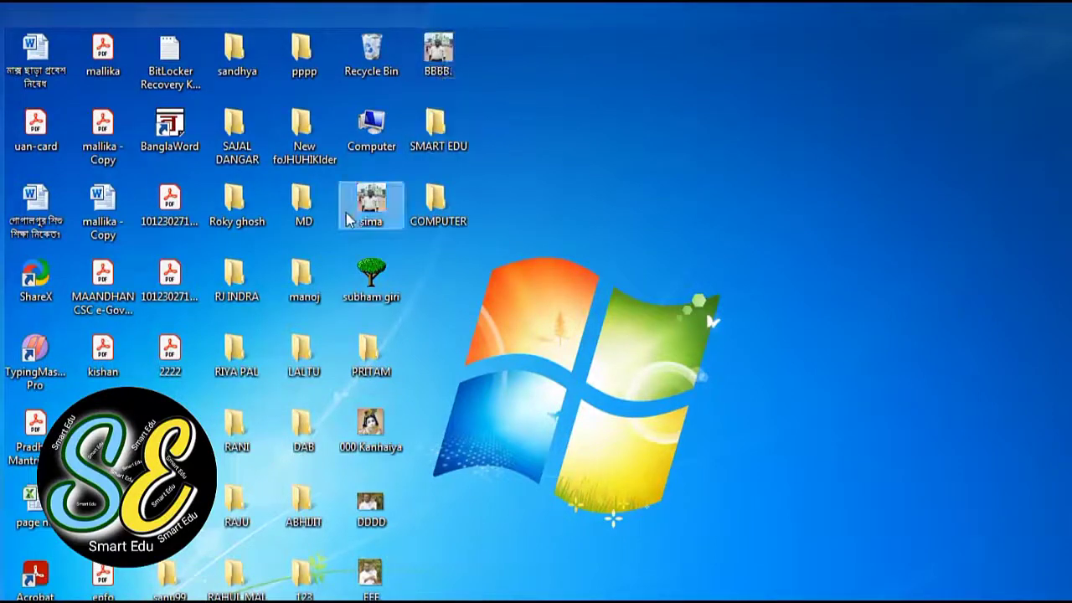
Step: View the contents of the desktop folder with the photo icon, close it, and open the folder with the green tree icon
double_click(373, 208)
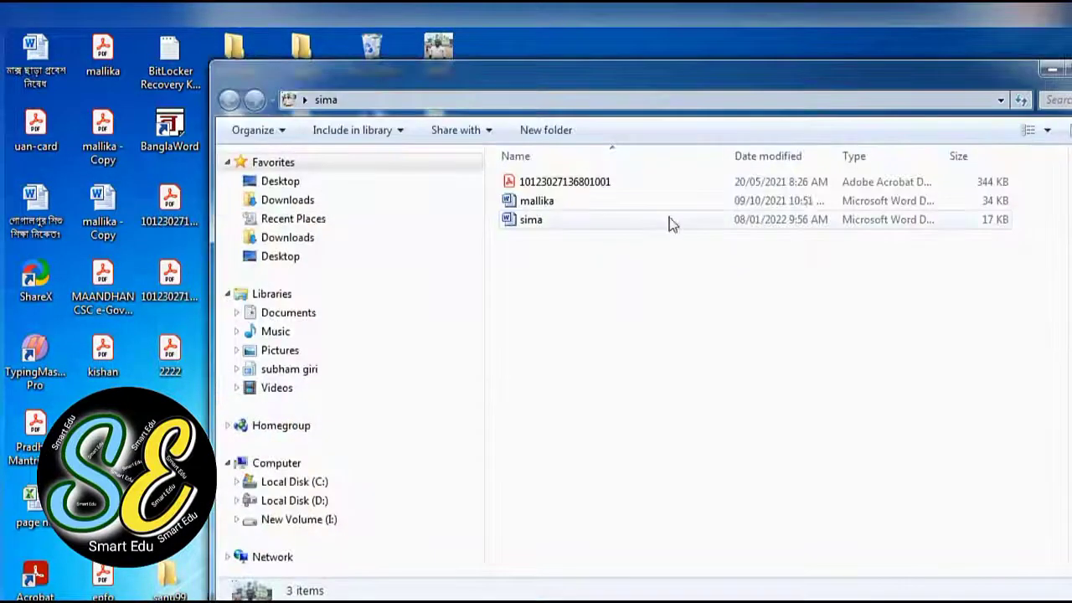
key(alt+F4)
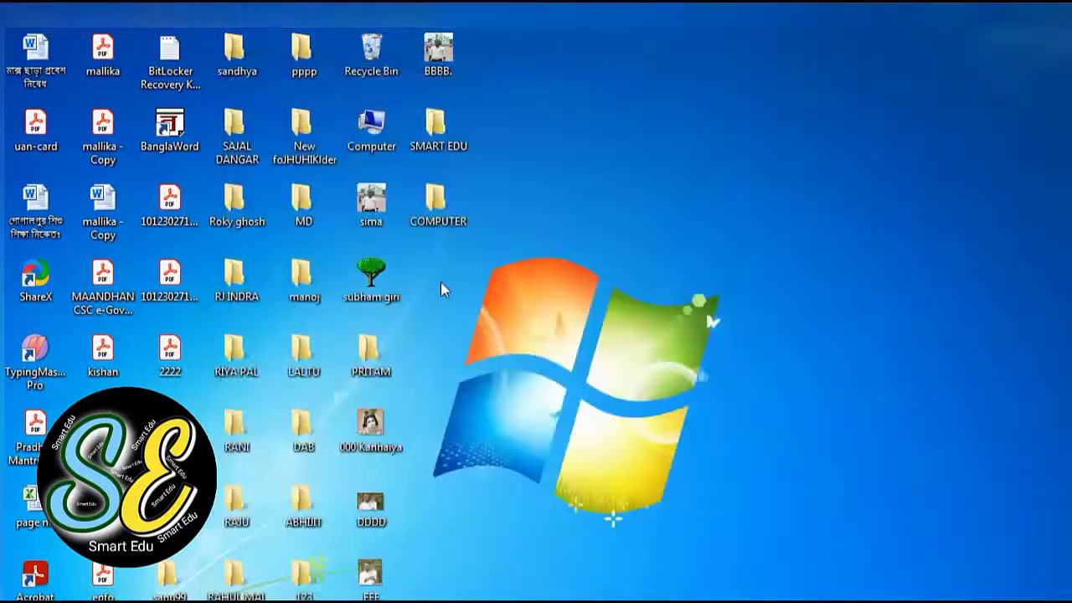
double_click(371, 276)
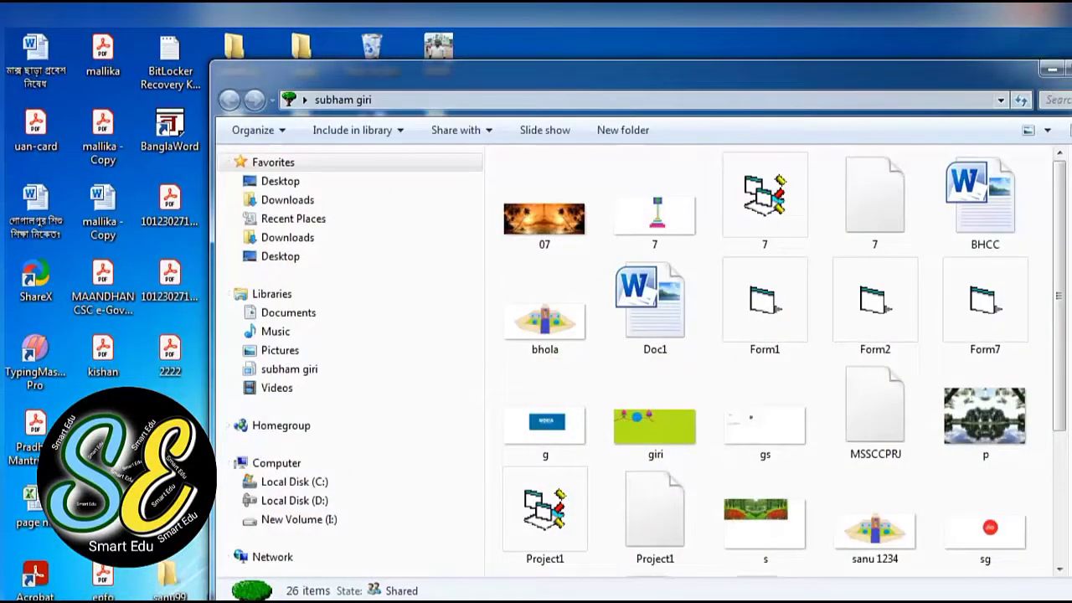
Step: Close the open folder and move the EEE picture directly below the COMPUTER folder on the desktop
key(alt+F4)
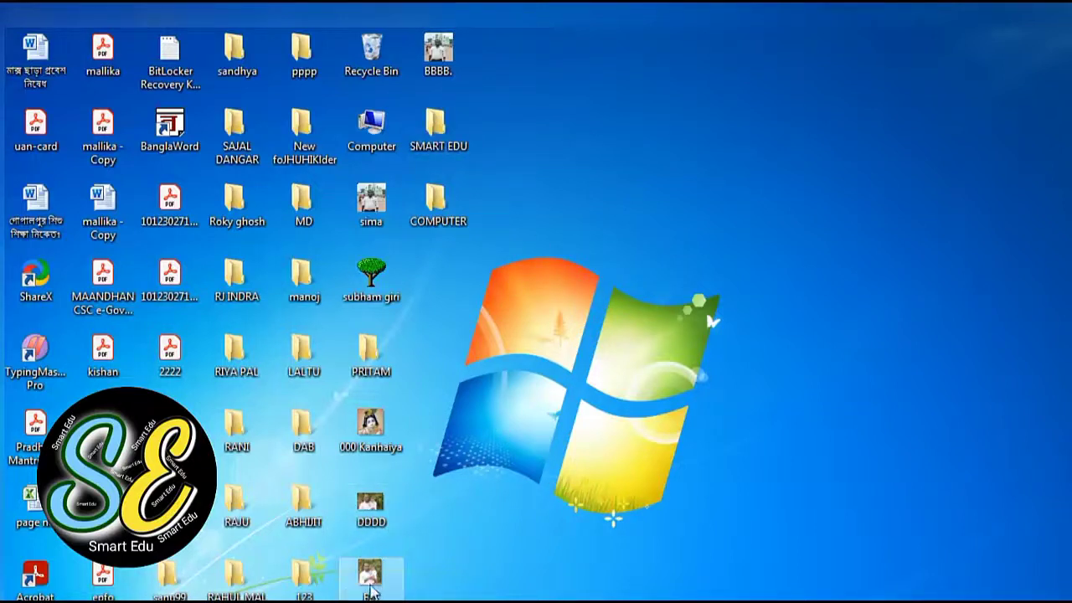
drag(374, 587, 443, 288)
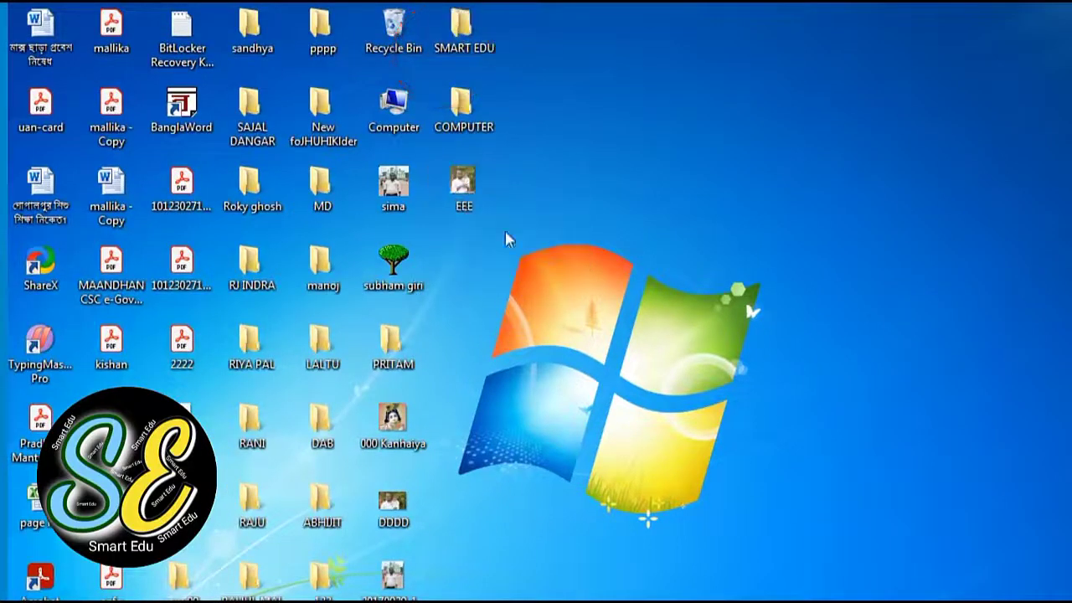
Step: Open the EEE picture for editing in Paint and resize it to 53 by 60 pixels
right_click(463, 190)
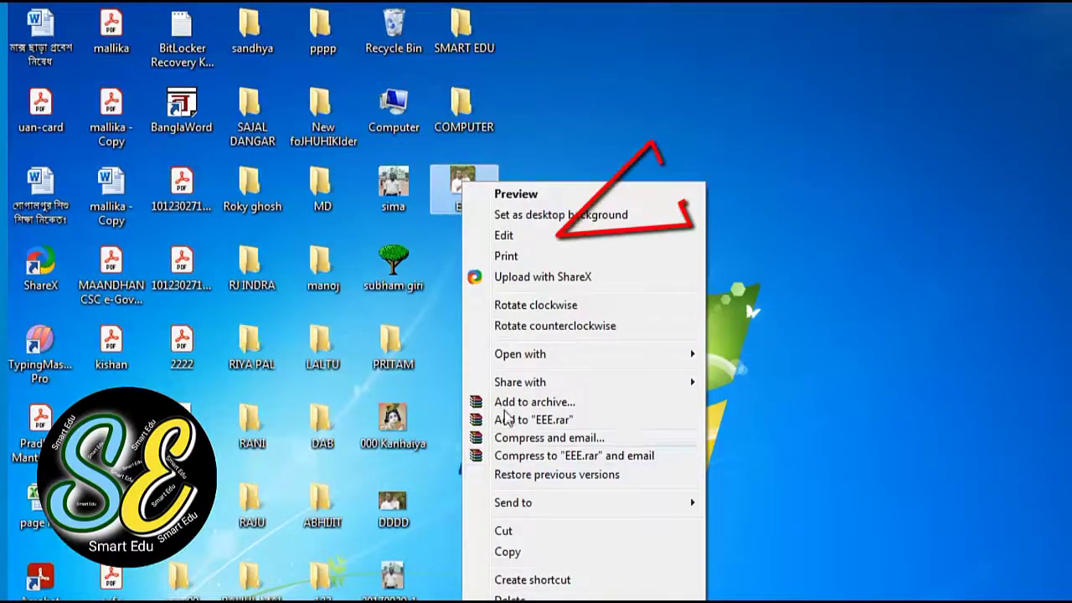
click(505, 236)
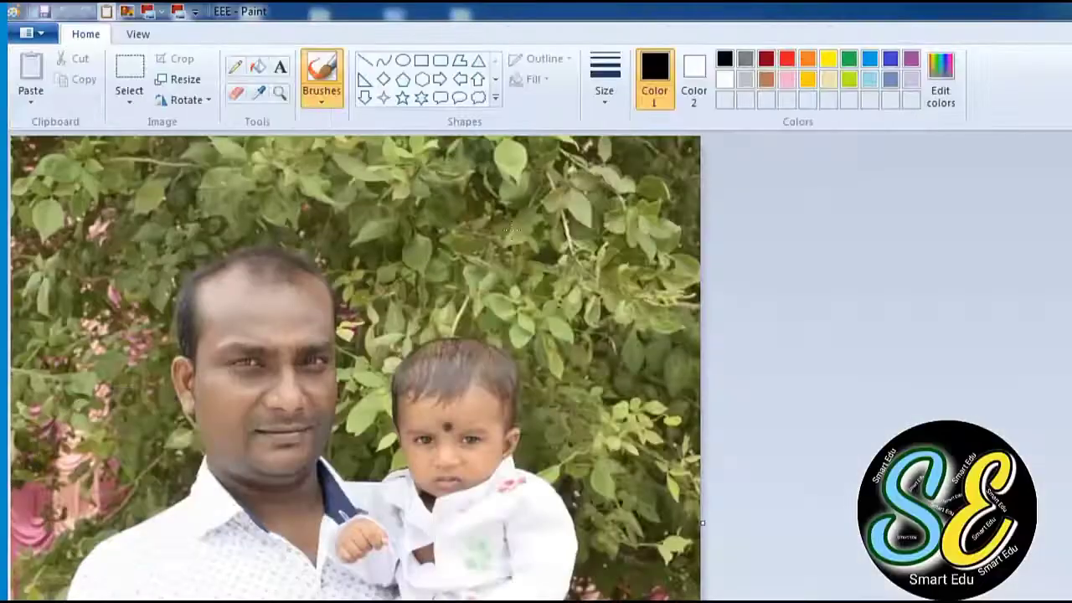
click(186, 87)
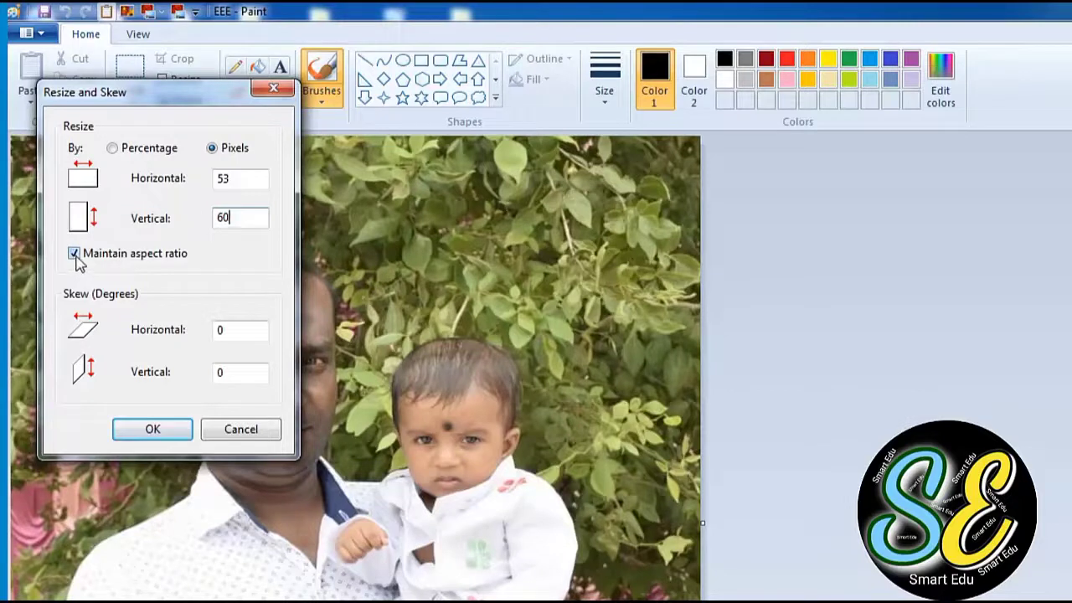
click(153, 430)
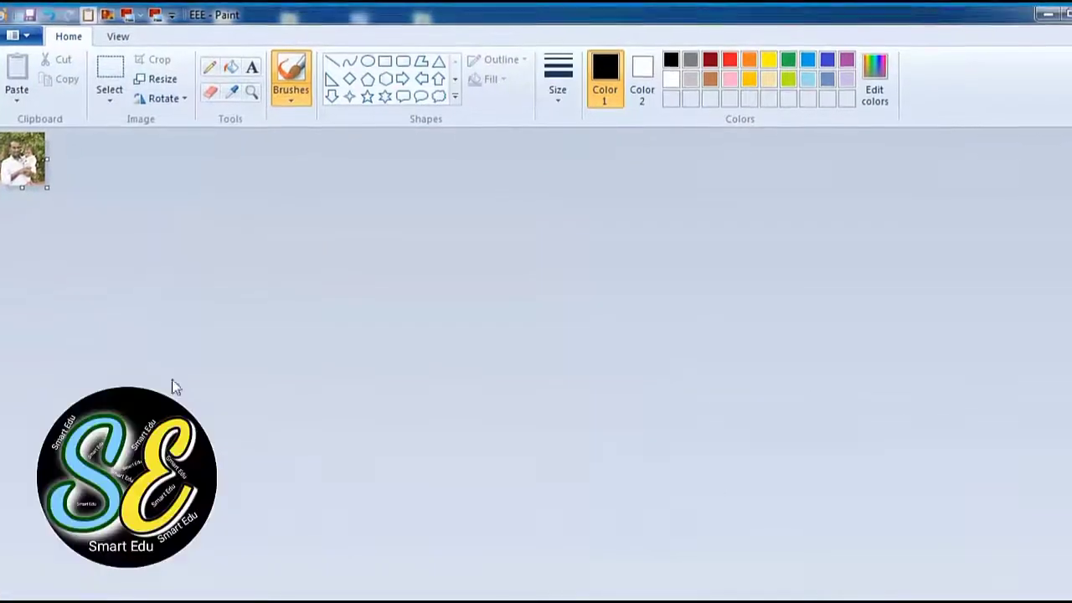
Step: Save a copy of the resized picture to the Desktop as a 24-bit Bitmap named AAAA.ICO
click(16, 36)
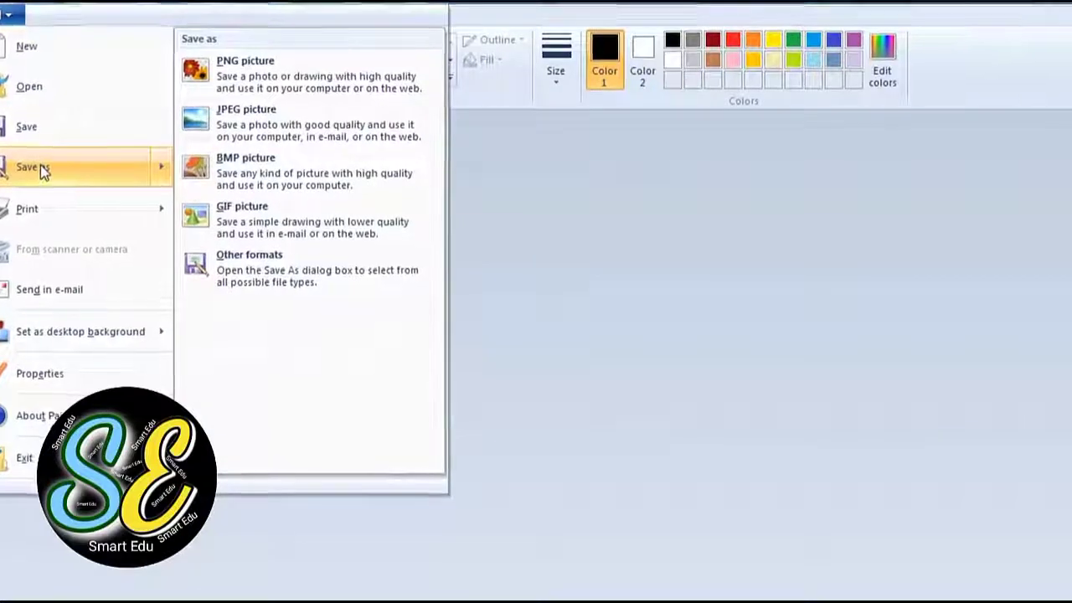
click(40, 167)
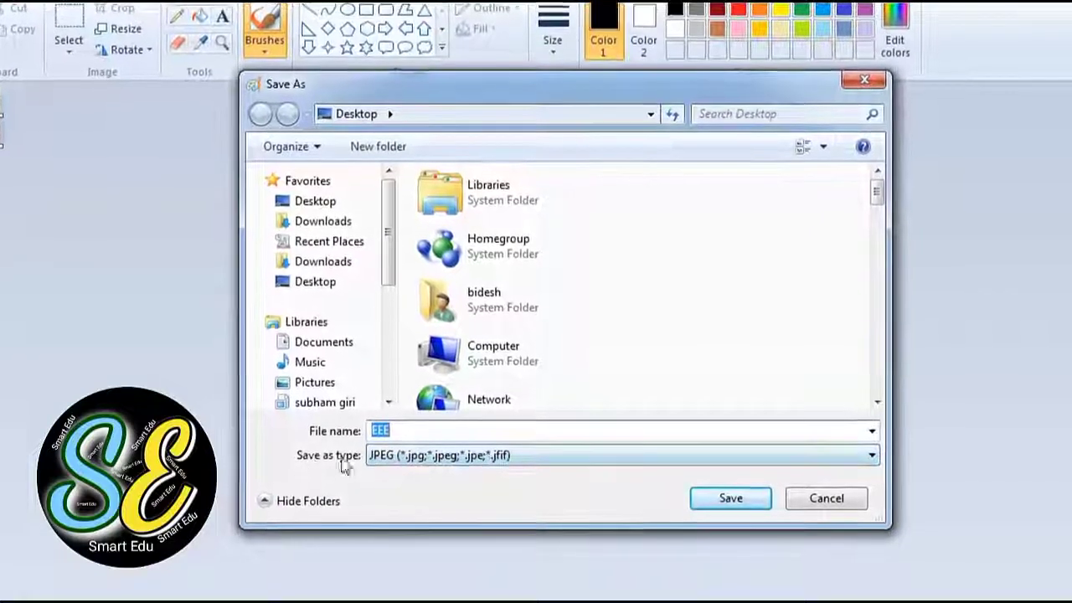
click(524, 459)
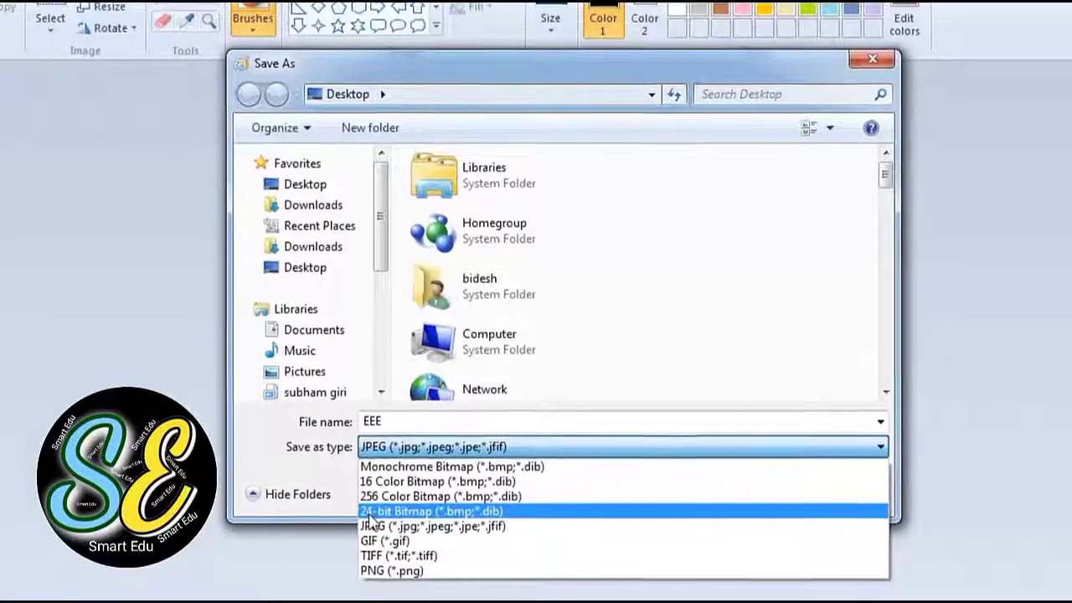
click(417, 509)
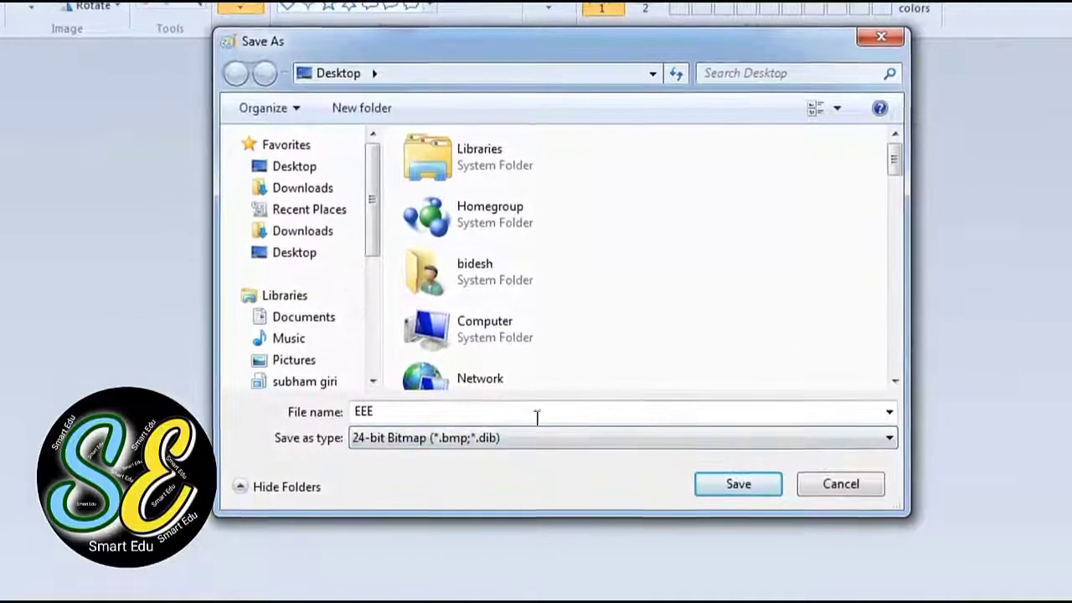
double_click(397, 413)
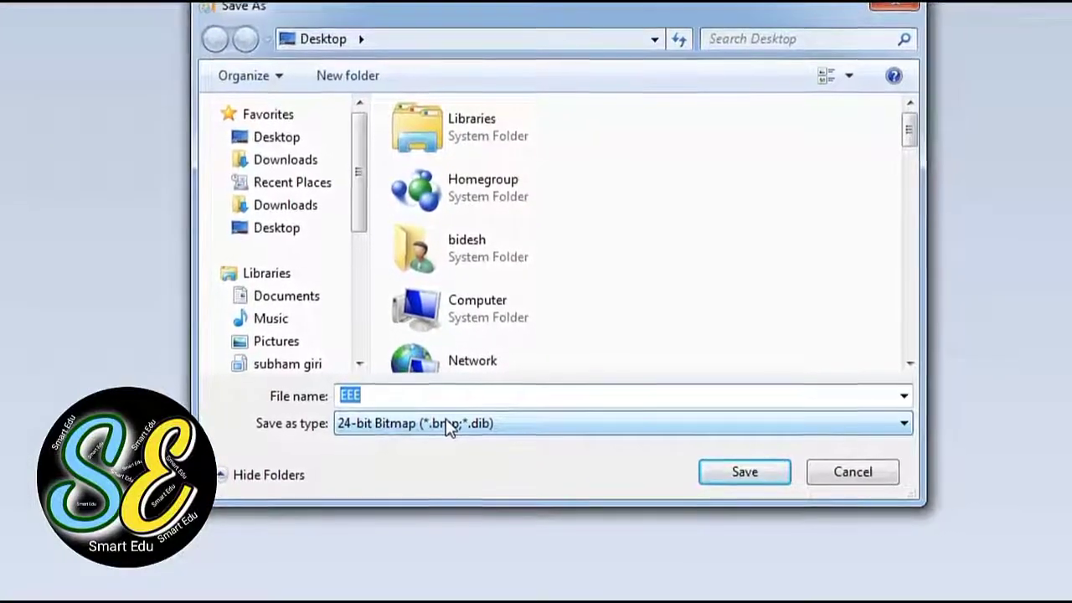
text(AAAA)
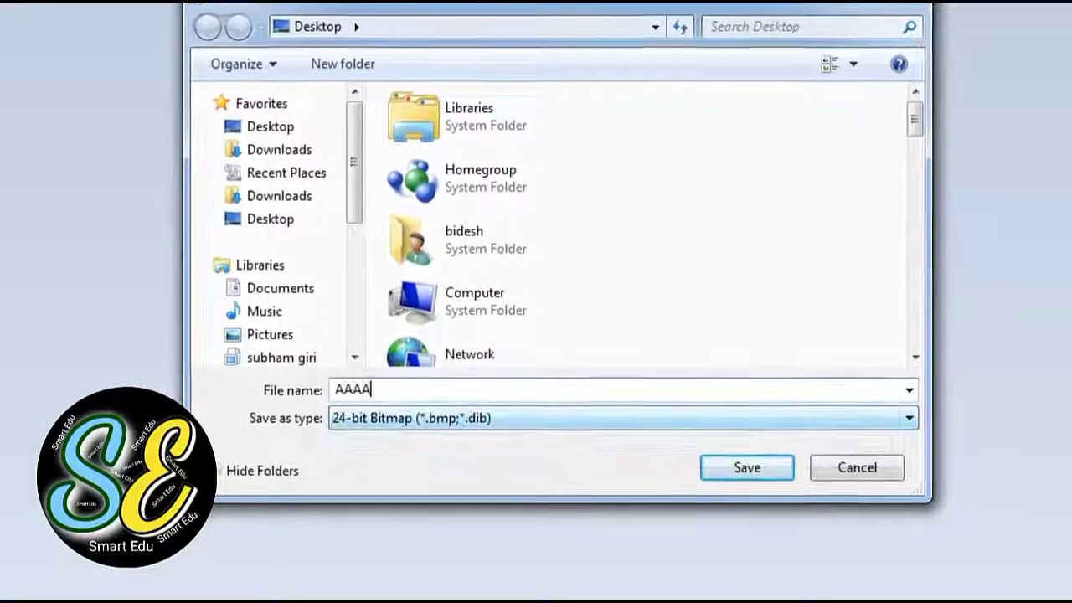
text(.)
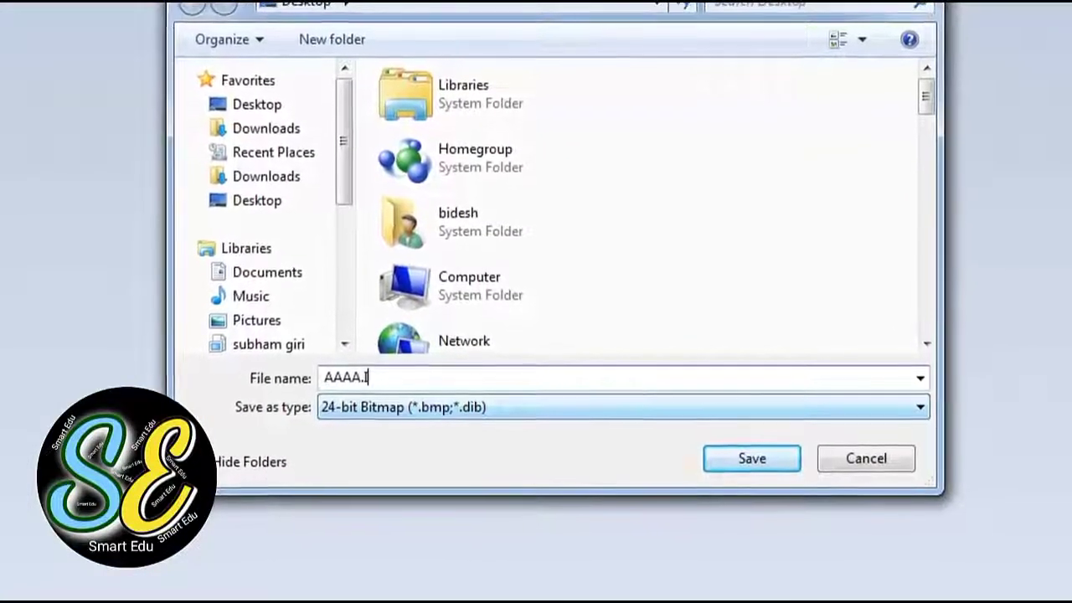
text(ICO)
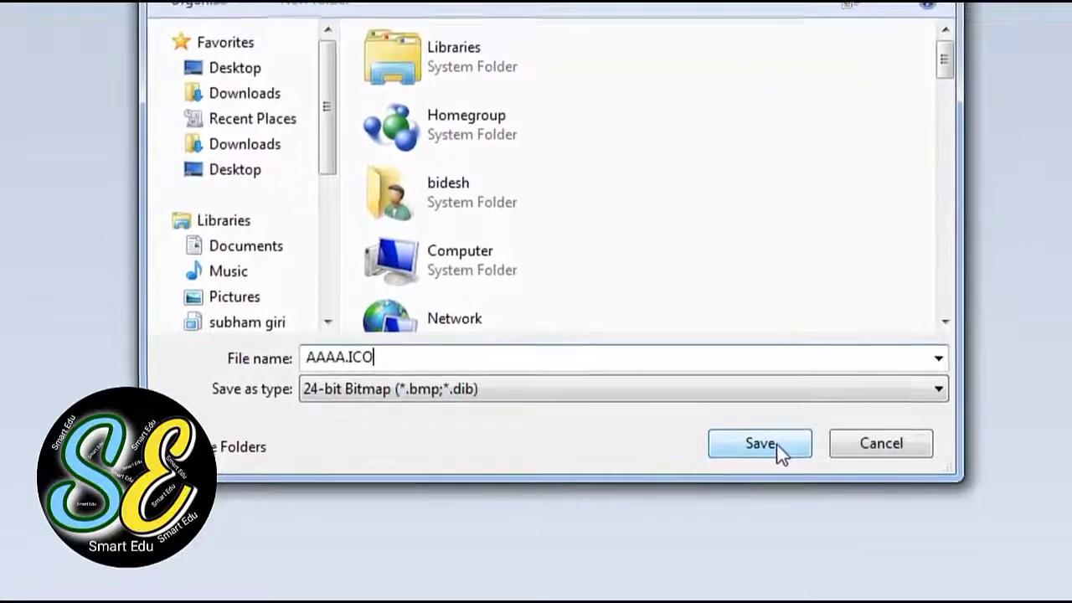
click(777, 444)
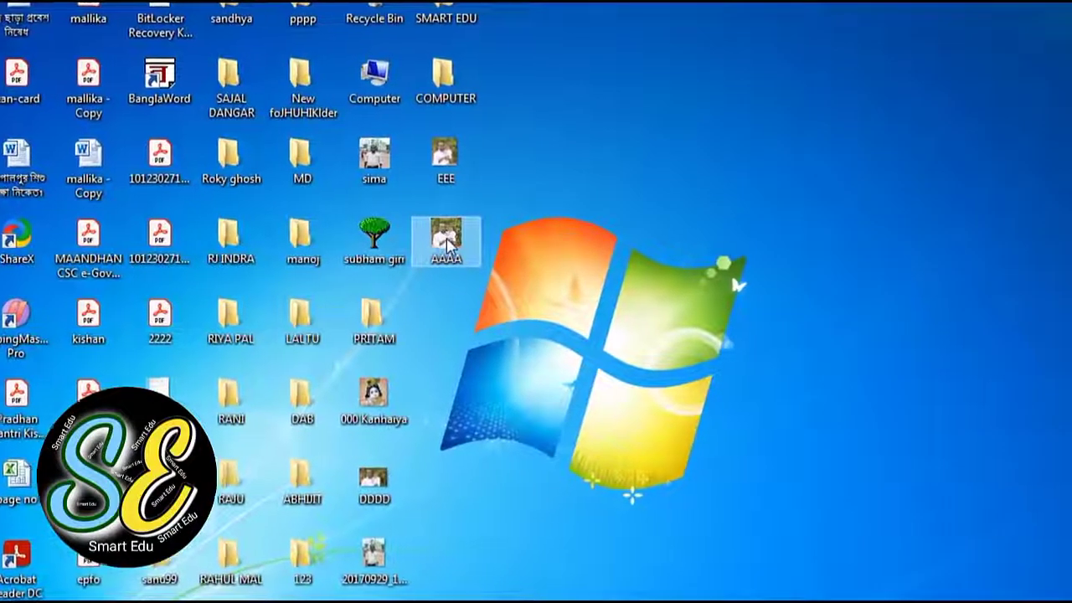
Step: Check the file type of the AAAA file in its properties and close them
right_click(449, 239)
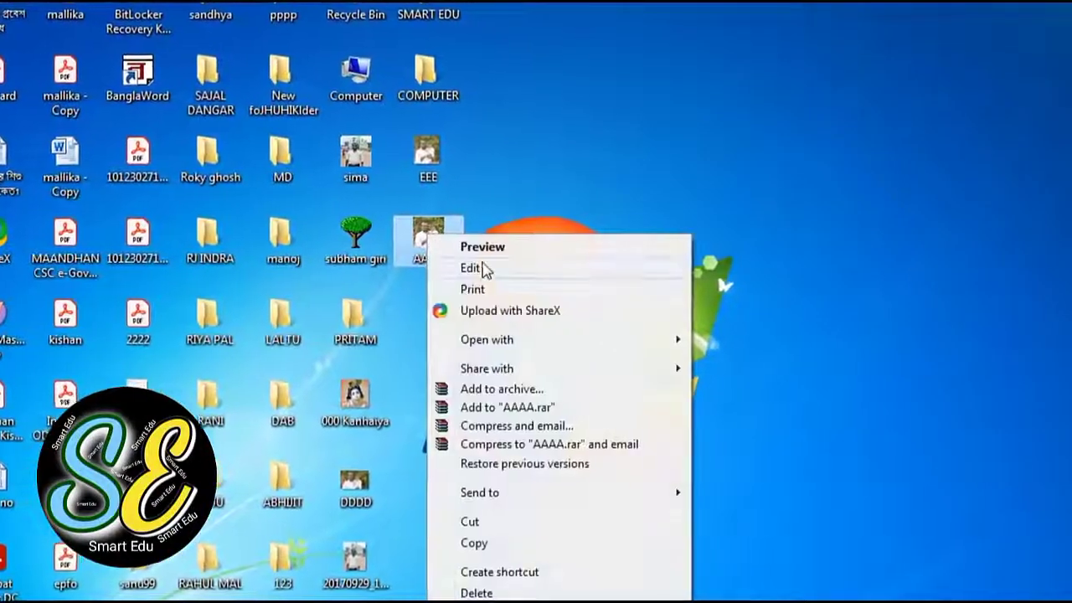
click(470, 600)
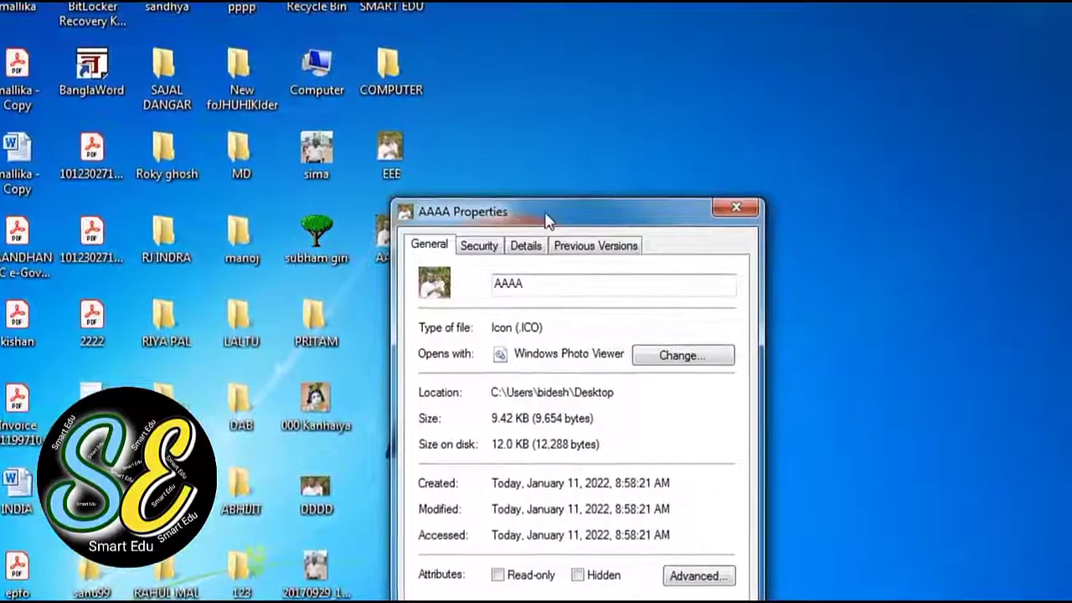
drag(545, 220, 555, 82)
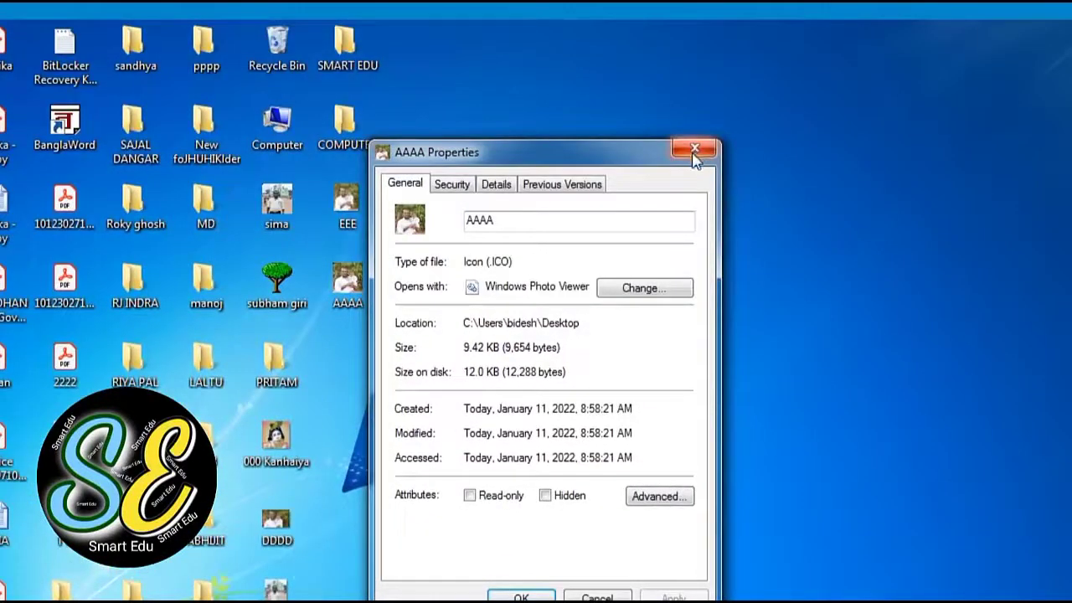
click(695, 151)
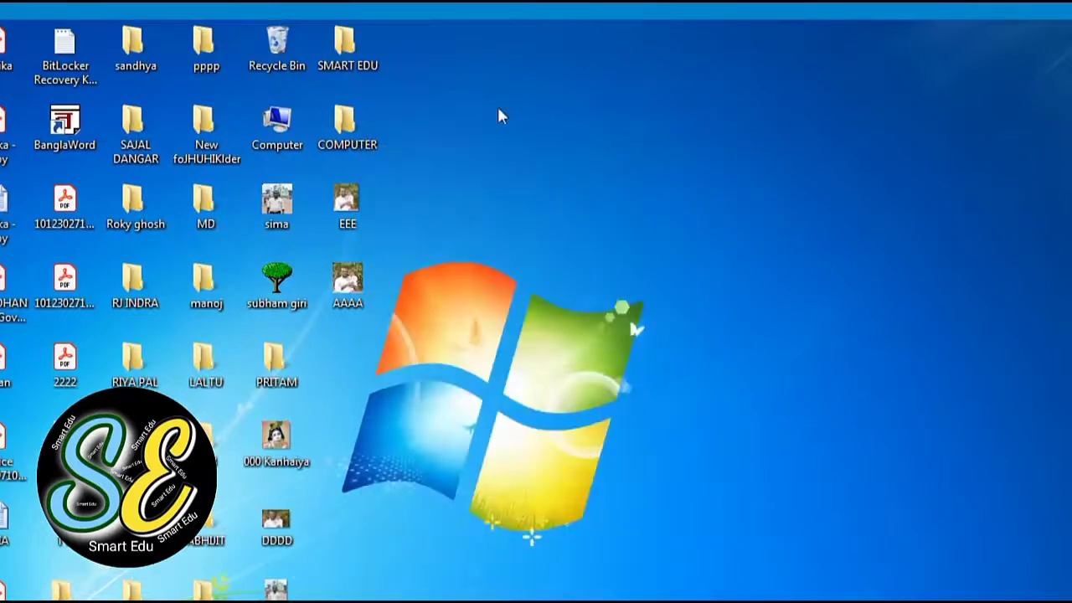
Step: Show the customization settings in the properties of the SMART EDU desktop folder
right_click(351, 50)
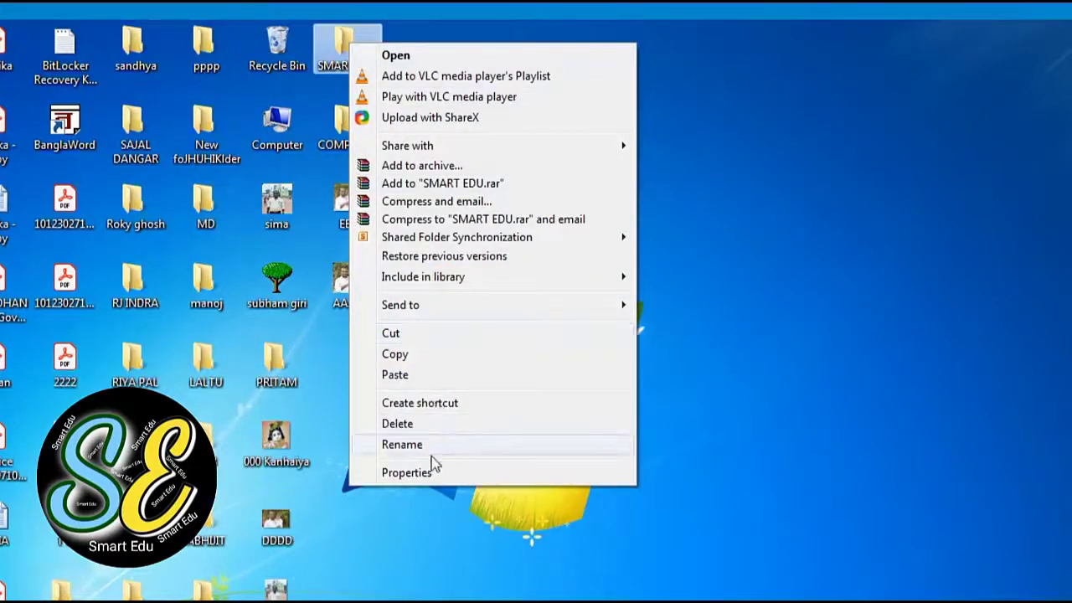
click(407, 474)
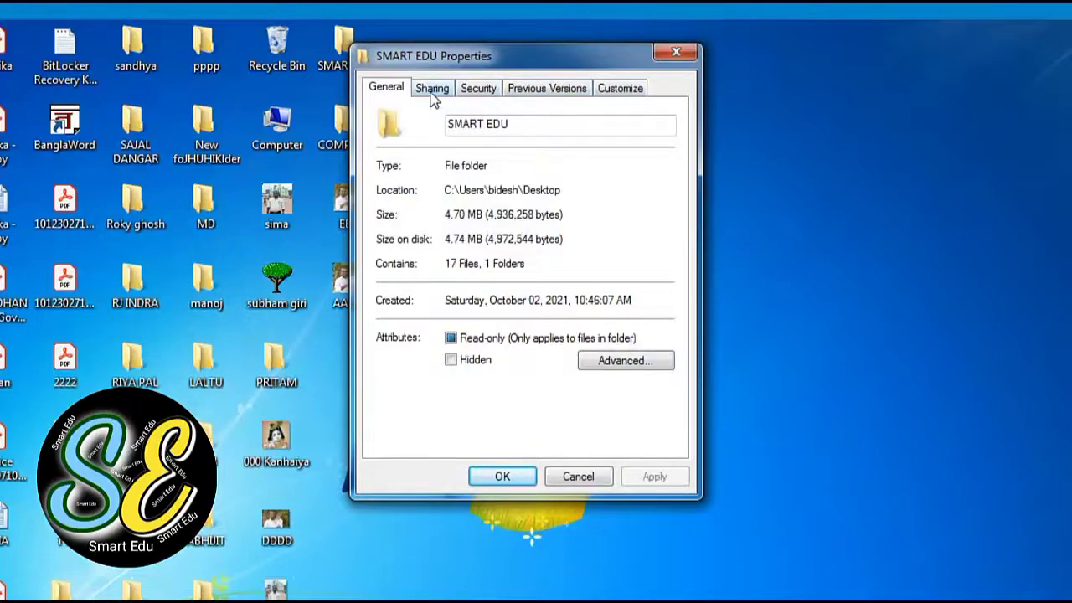
click(624, 89)
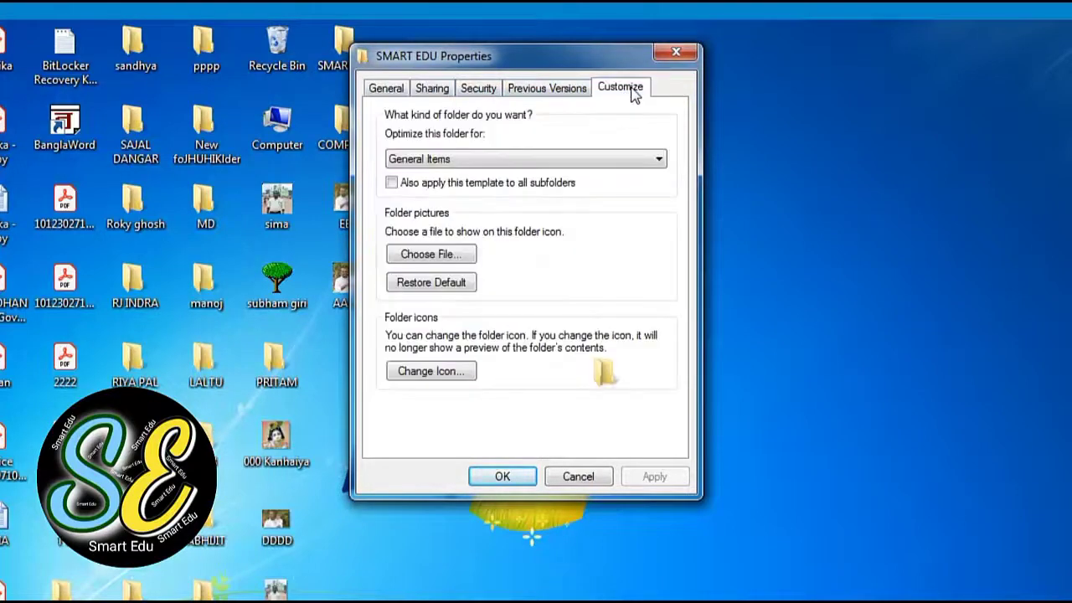
click(431, 372)
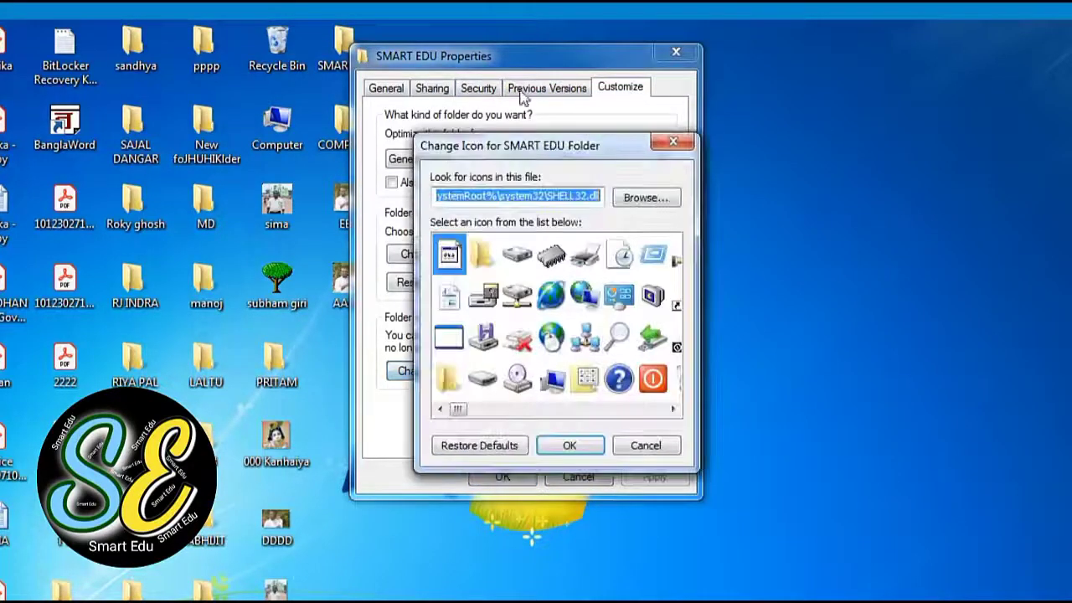
drag(611, 155, 680, 154)
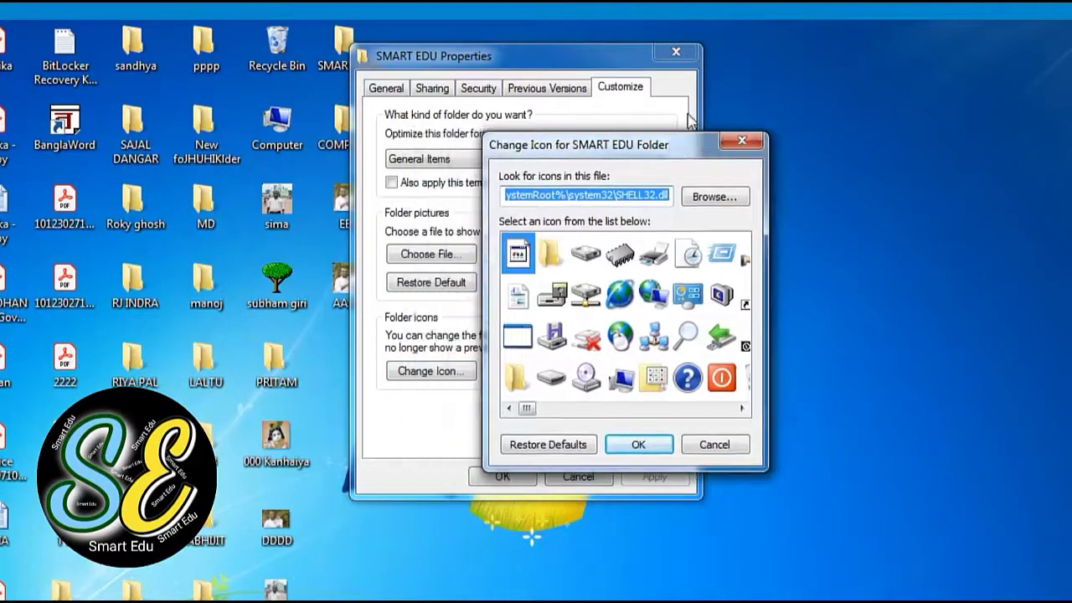
click(741, 144)
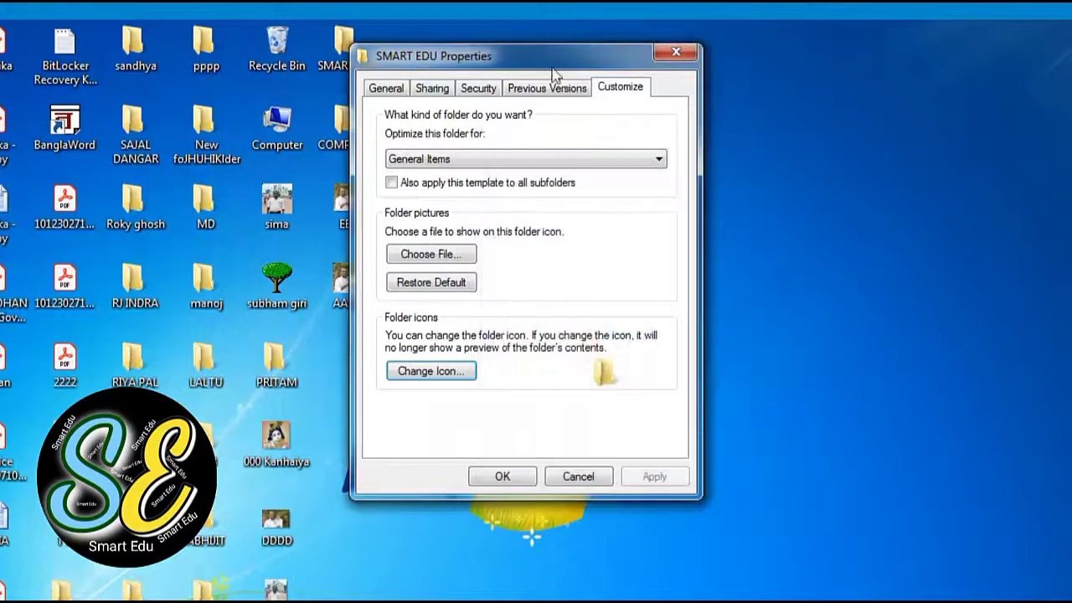
Step: Change the SMART EDU folder's icon to the AAAA icon file from the Desktop and accept the folder properties
drag(549, 66, 620, 68)
click(494, 375)
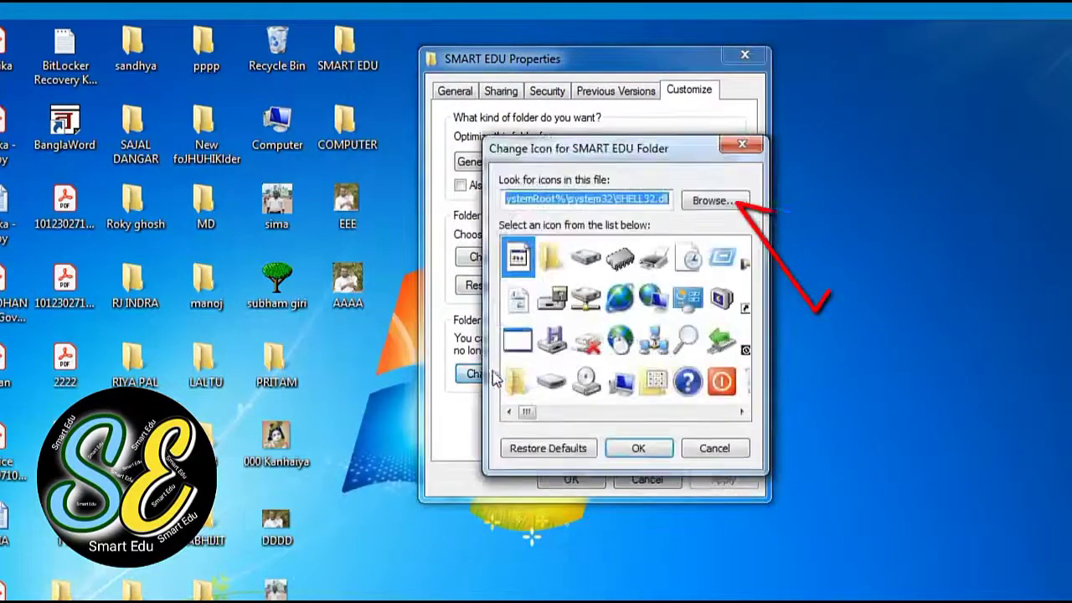
click(708, 203)
drag(723, 183, 623, 94)
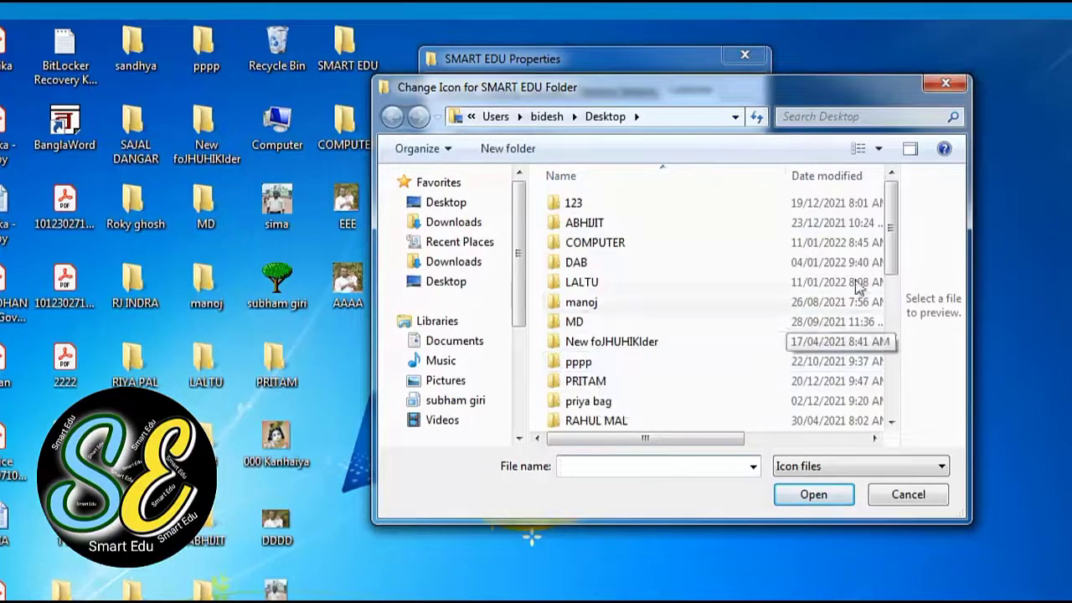
drag(893, 259, 901, 408)
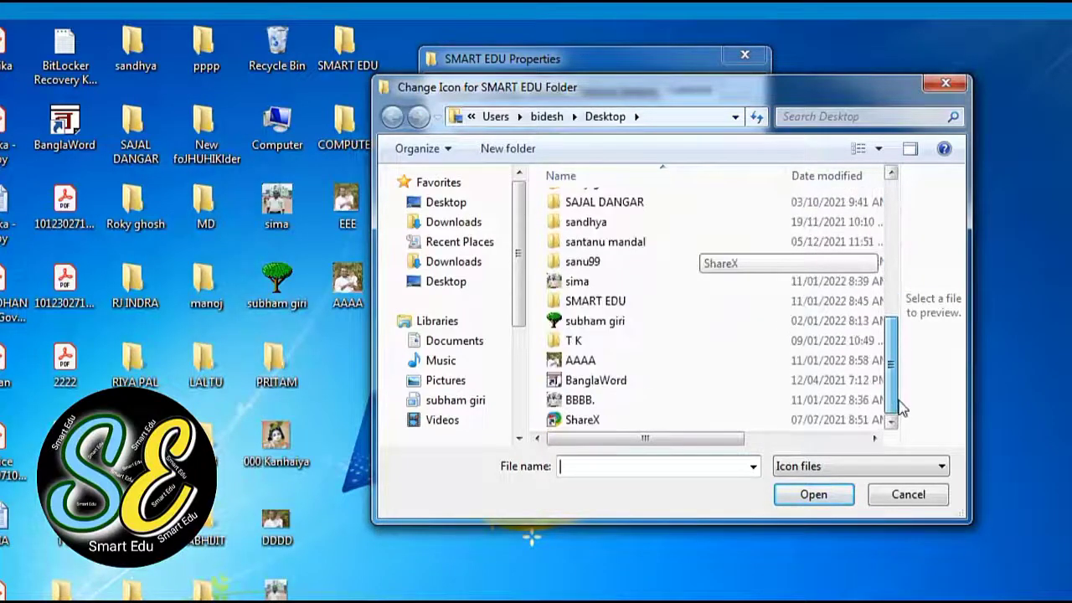
click(580, 362)
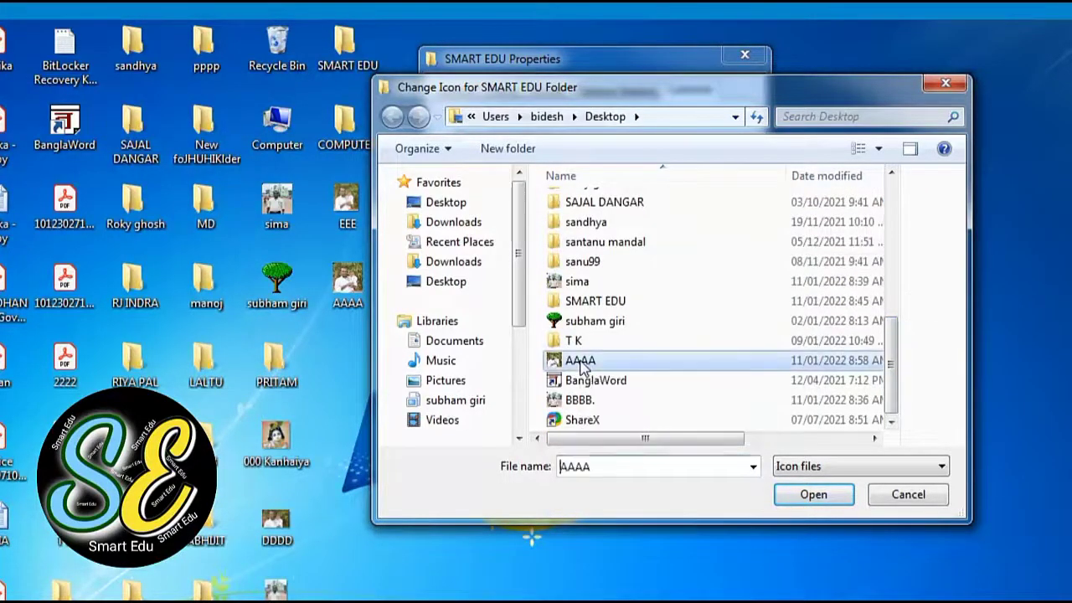
click(821, 499)
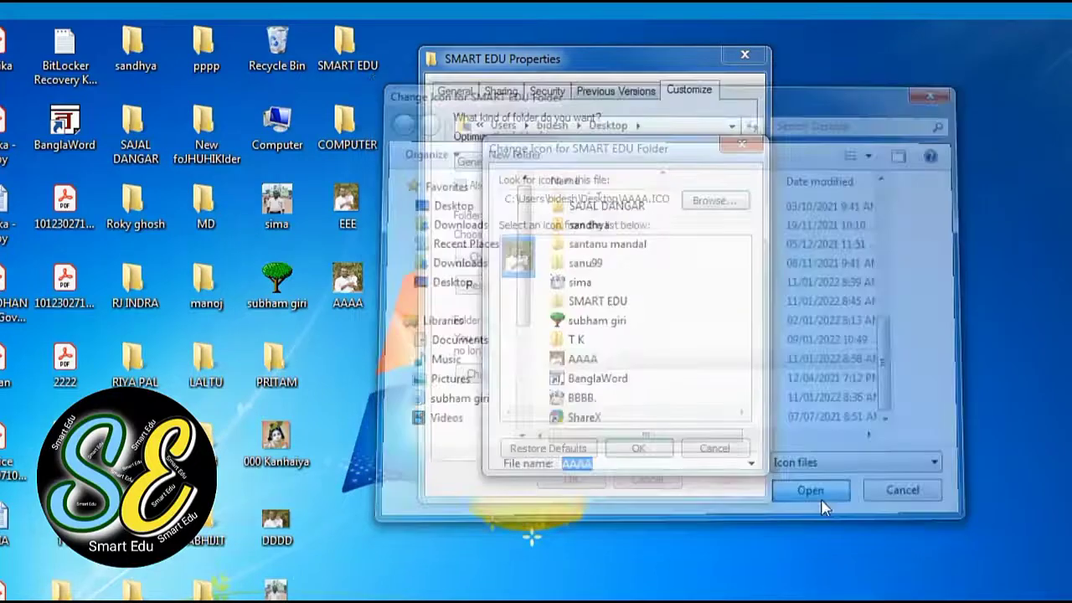
click(640, 449)
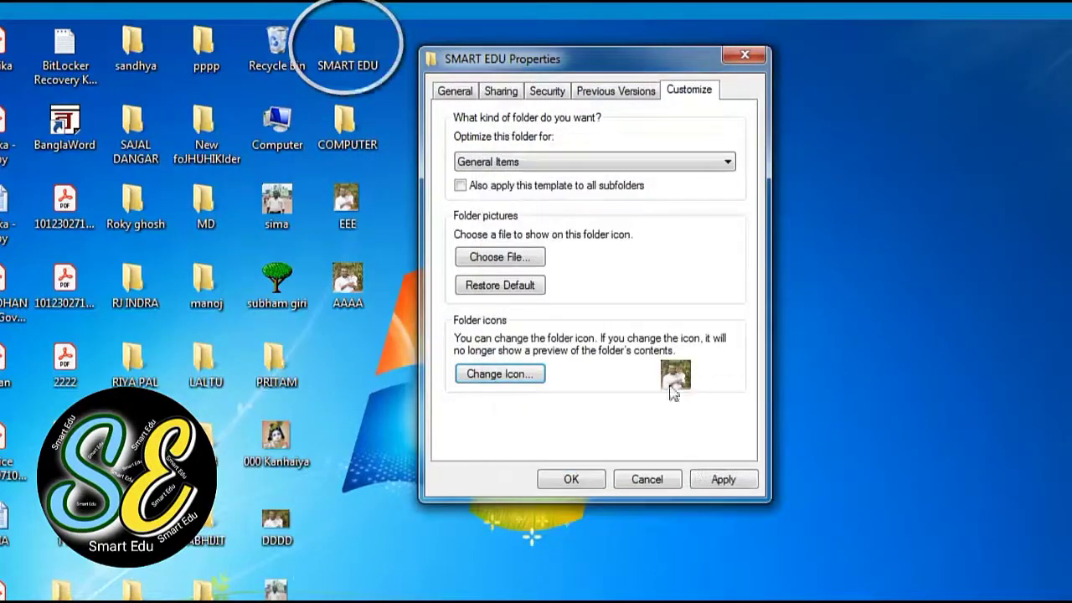
click(571, 480)
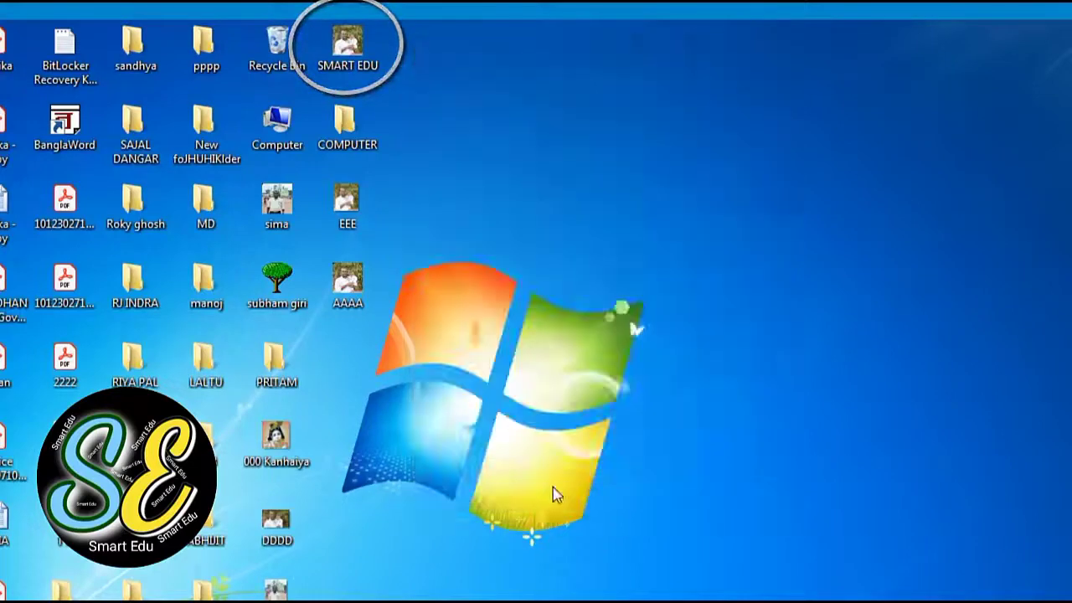
Step: View the contents of the SMART EDU folder and close its window
double_click(368, 52)
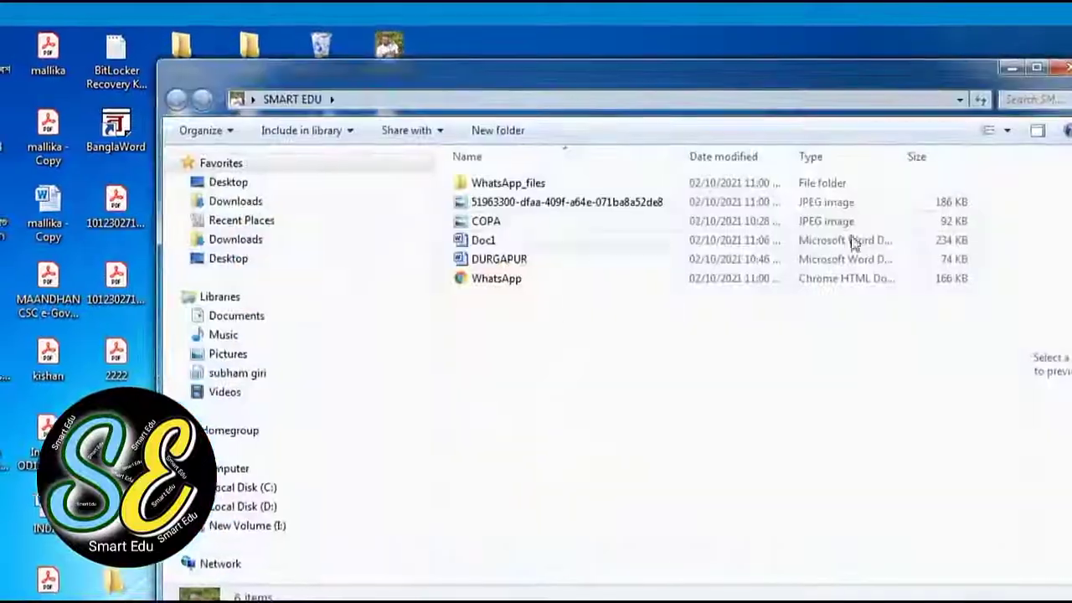
key(alt+F4)
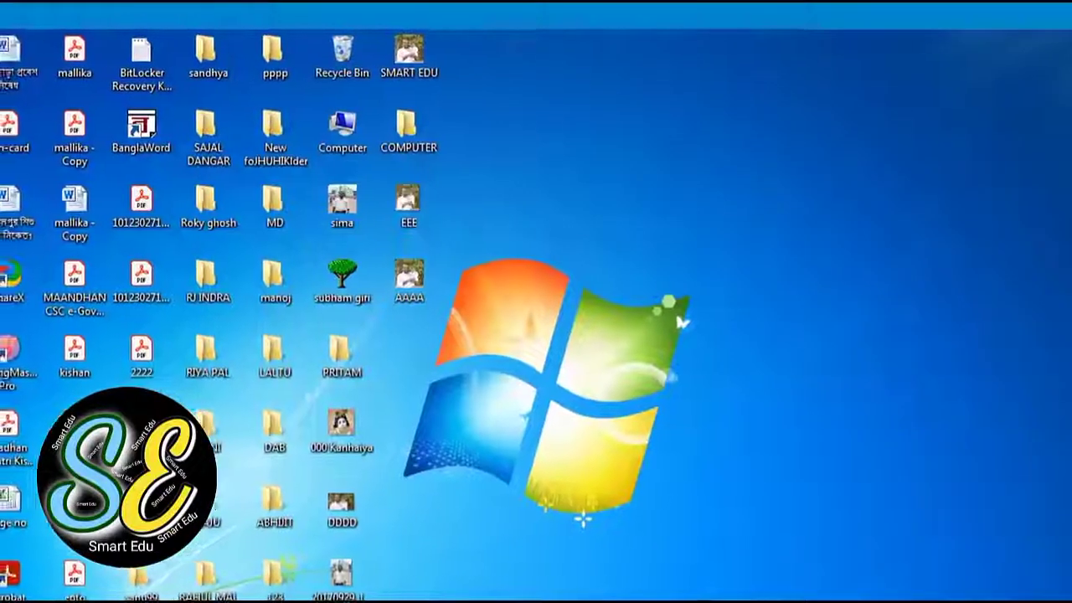